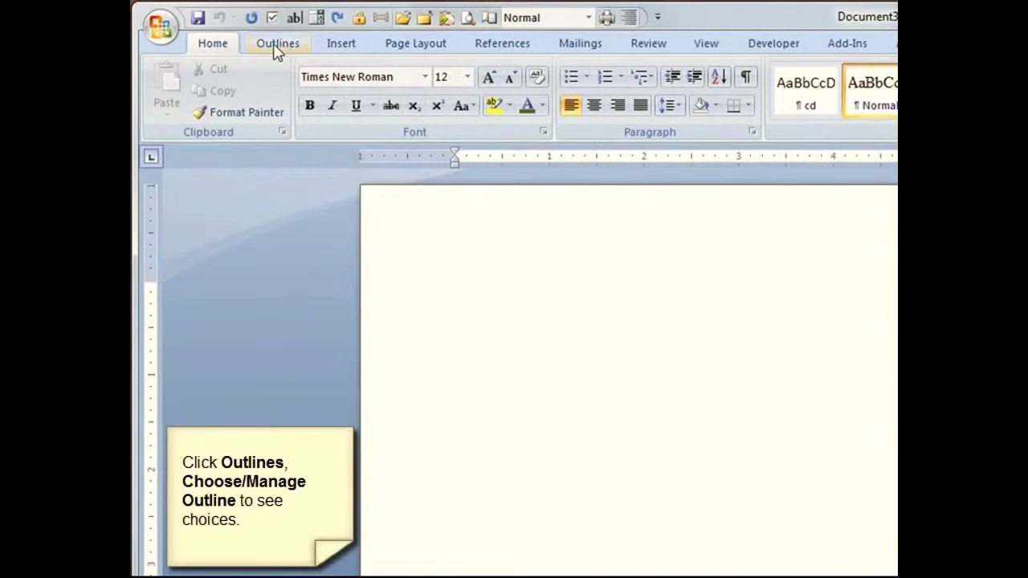
- Preview the available outline schemes and apply Agreement (1) to the blank document
click(277, 45)
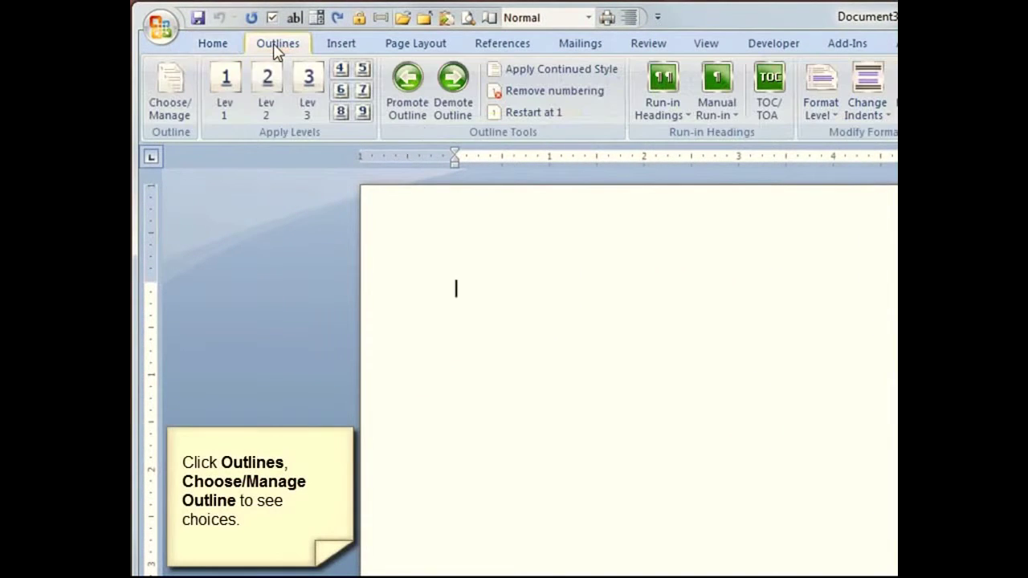
click(170, 93)
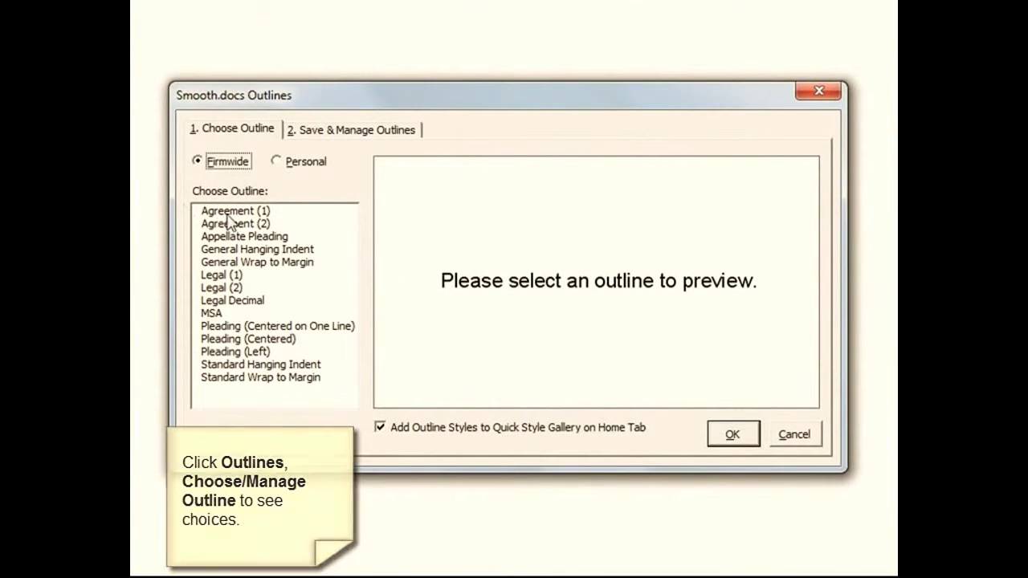
click(228, 213)
click(227, 224)
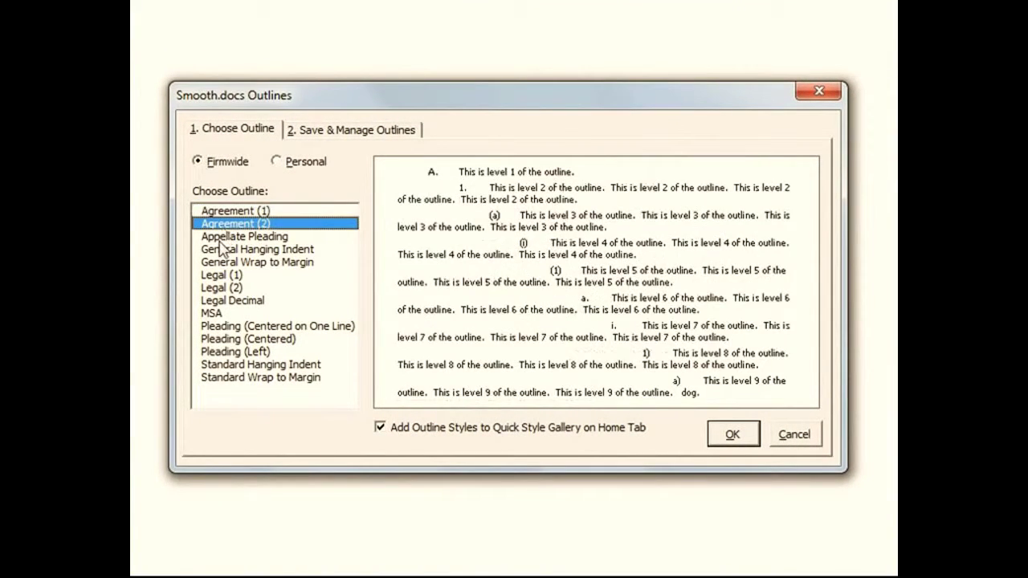
click(221, 239)
click(222, 249)
click(222, 262)
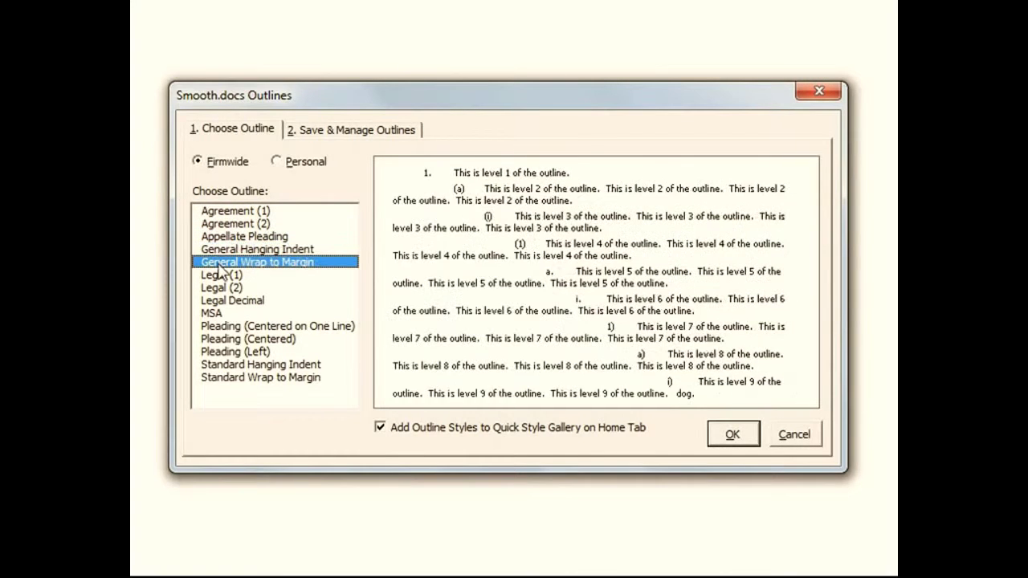
click(222, 300)
click(222, 288)
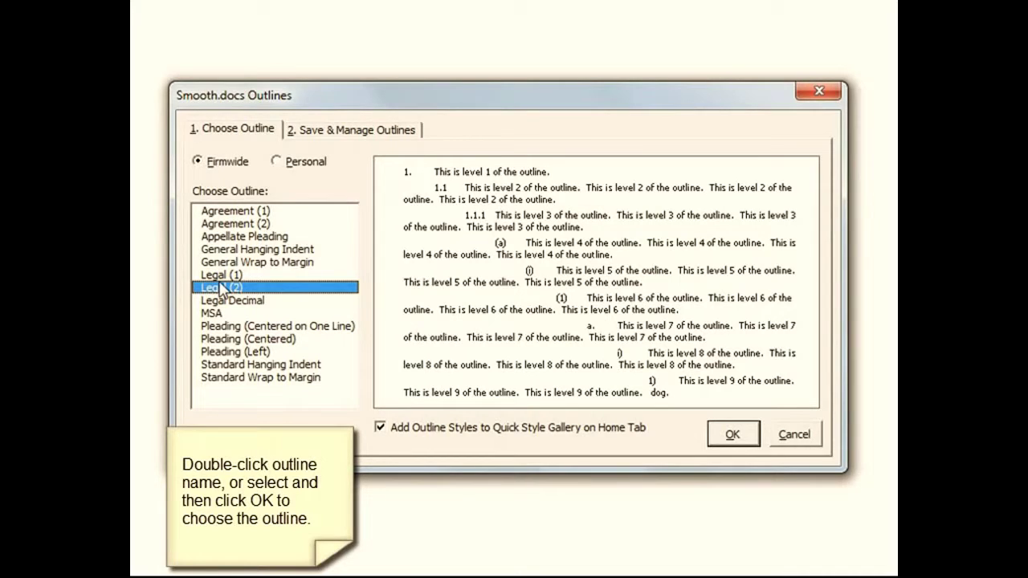
click(225, 212)
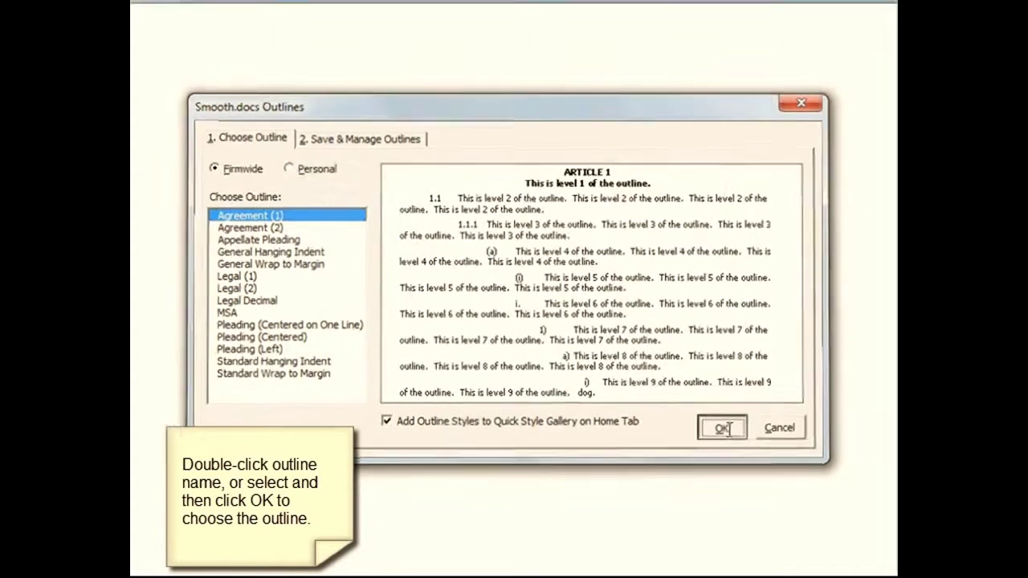
click(732, 434)
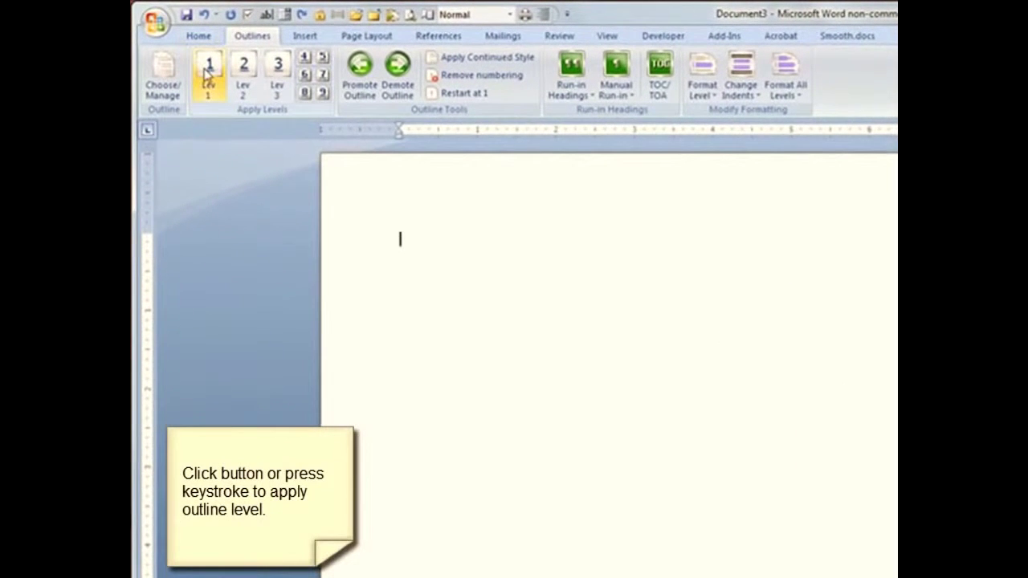
- Create the ARTICLE 1 heading 'Definitions' with item 1.1 'Terms Defined.'
click(208, 71)
text(Definitions)
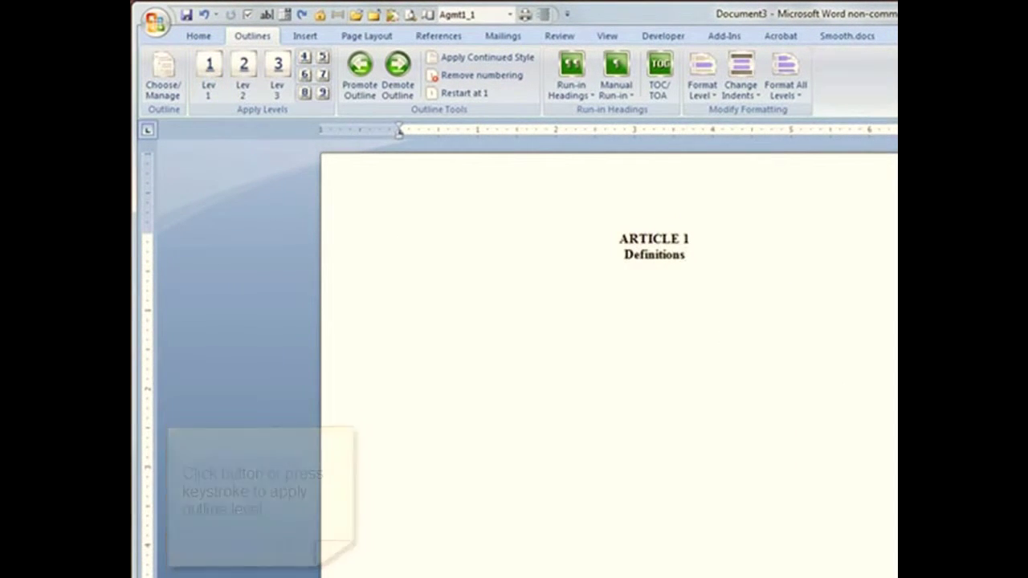
key(Return)
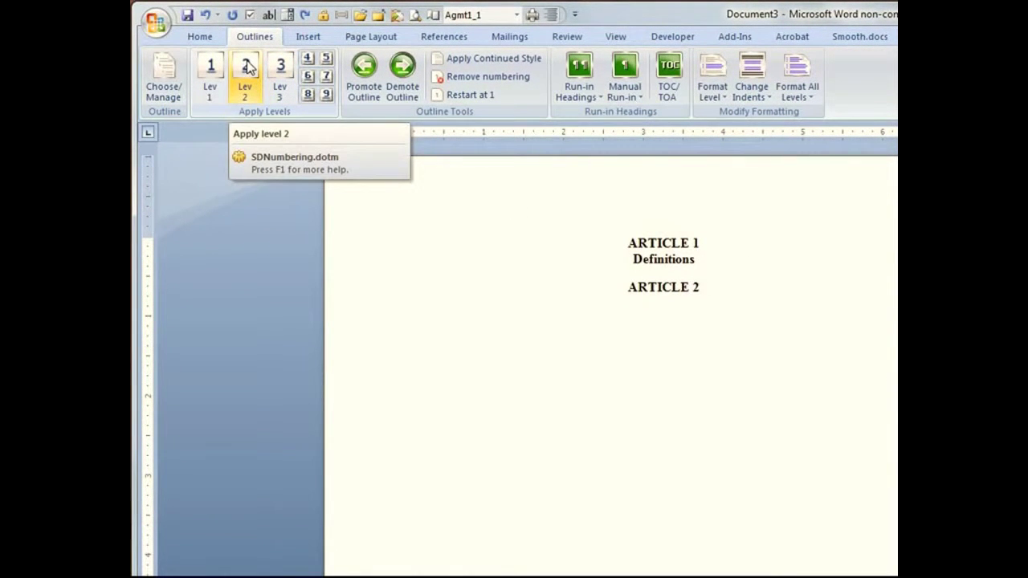
click(402, 74)
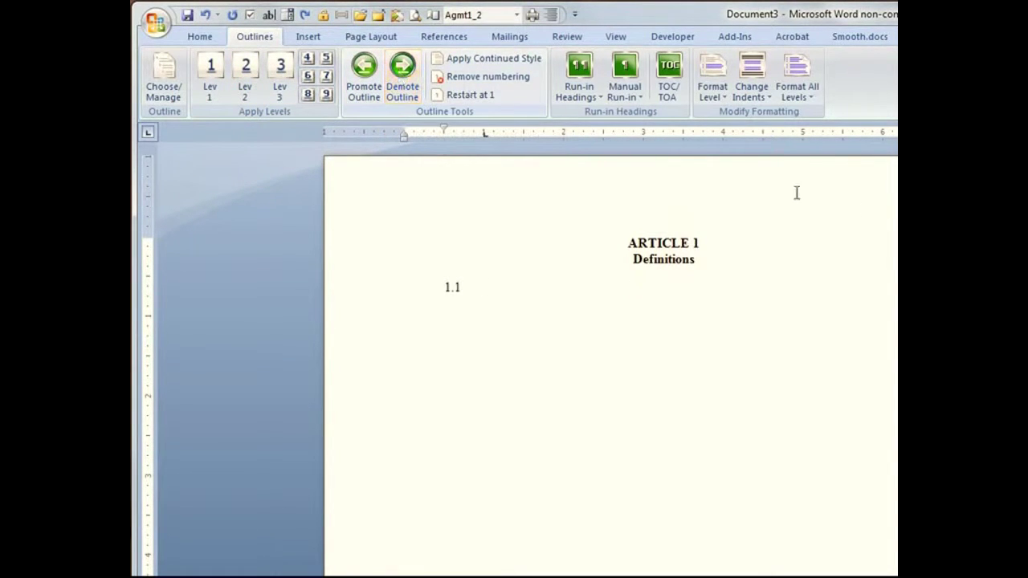
text(Terms Define)
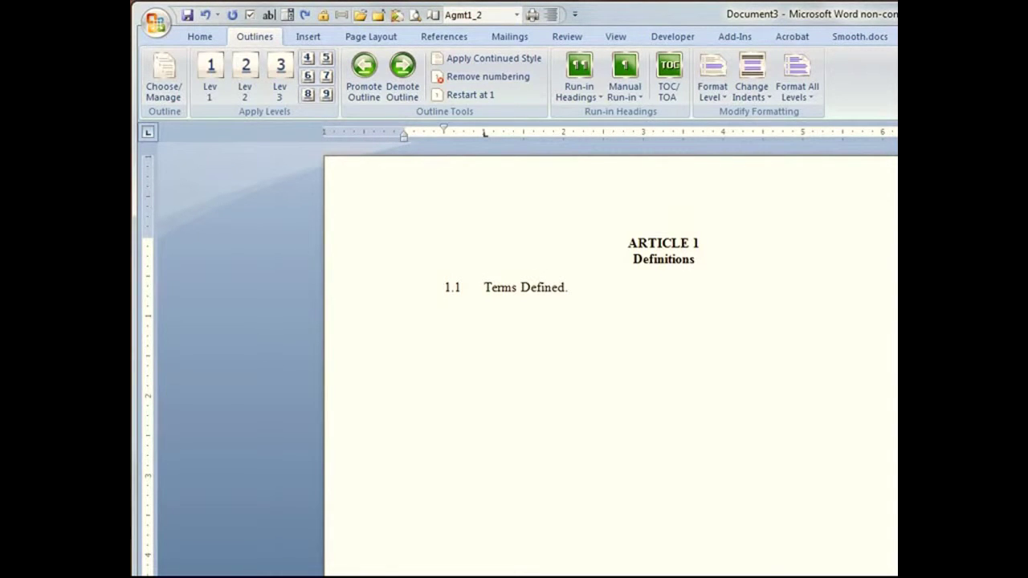
text(d.)
key(Return)
- Add item 1.2 'Next number' and test outline levels on an empty paragraph, leaving it 1.3
text(Next number)
key(Return)
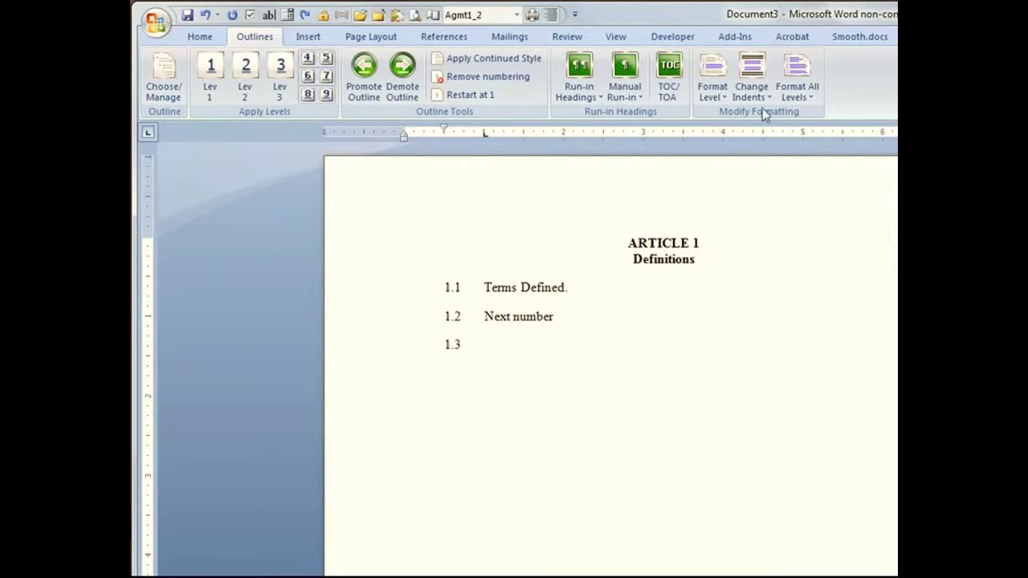
click(390, 77)
click(363, 71)
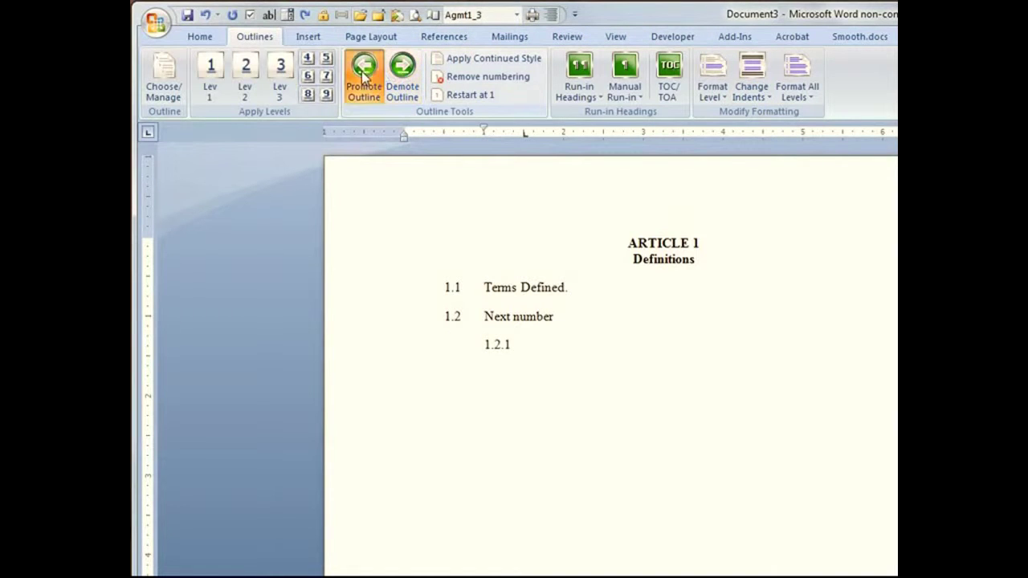
click(274, 71)
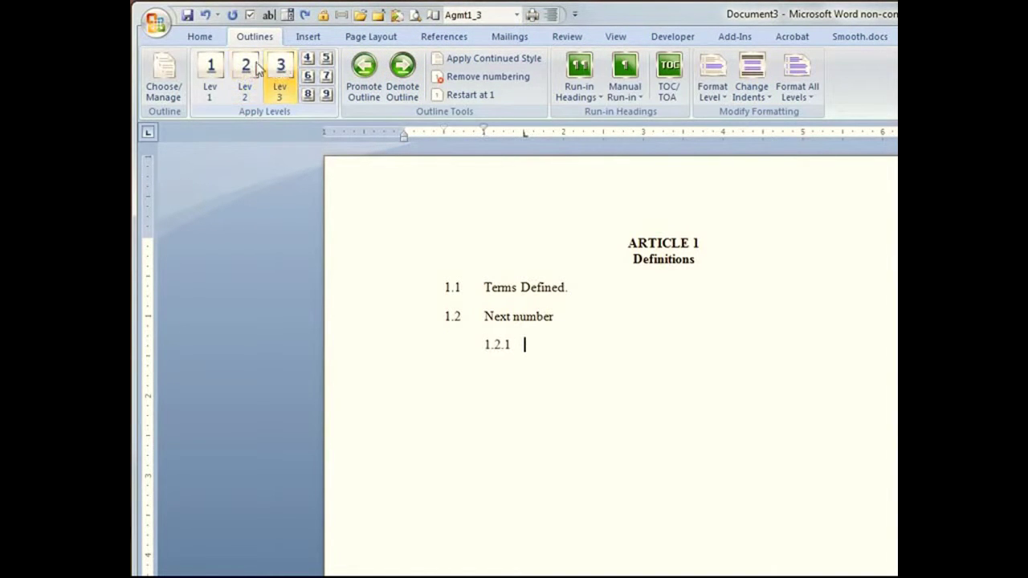
click(208, 72)
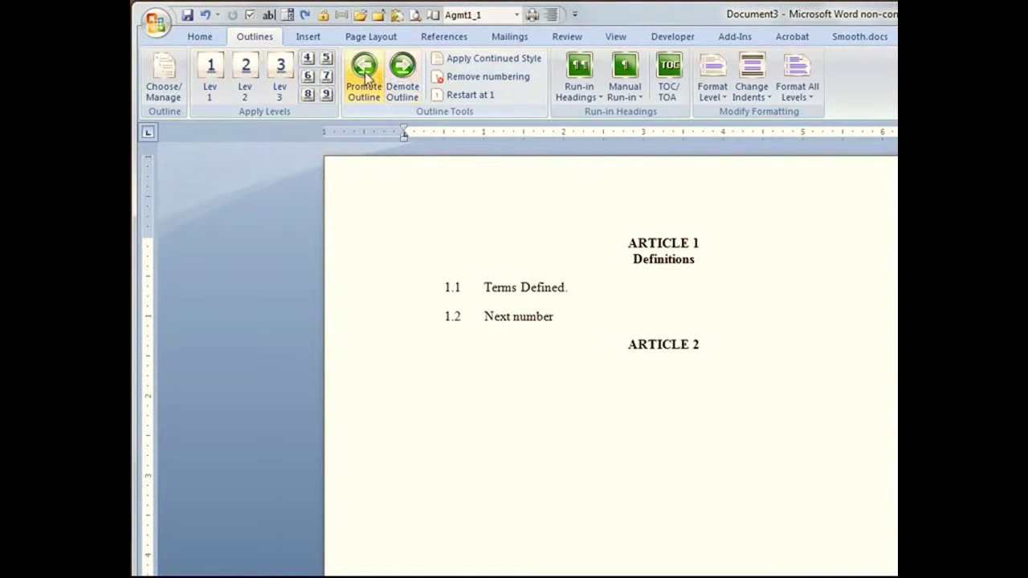
click(402, 71)
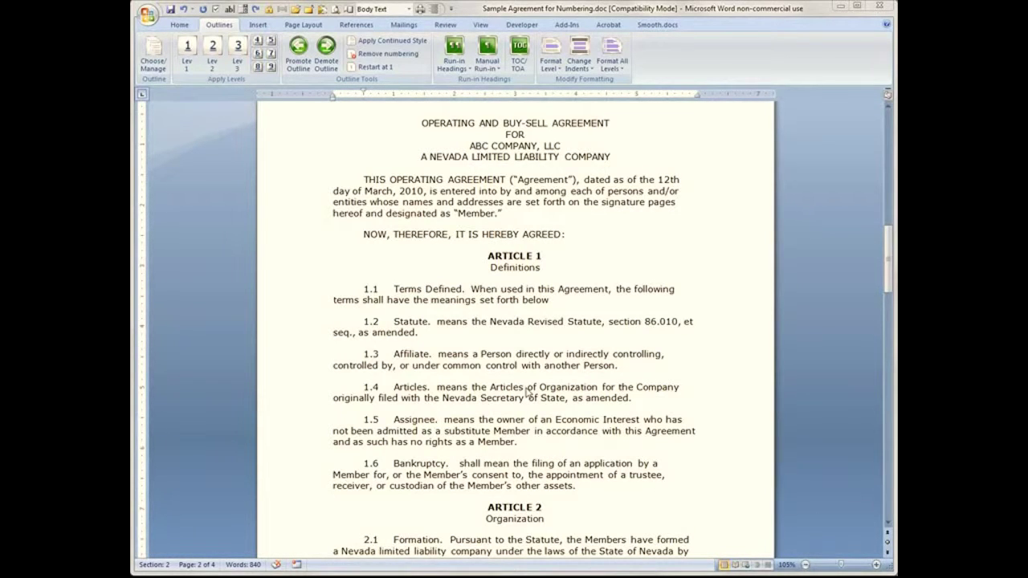
- In Sample Agreement for Numbering.doc, place the cursor in the Definitions and Organization article titles
double_click(521, 267)
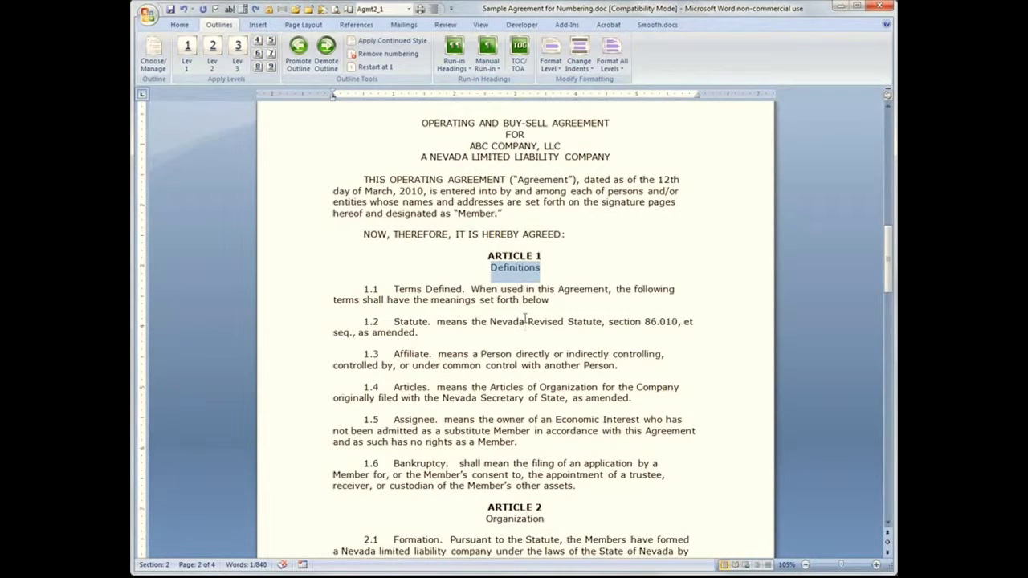
click(517, 268)
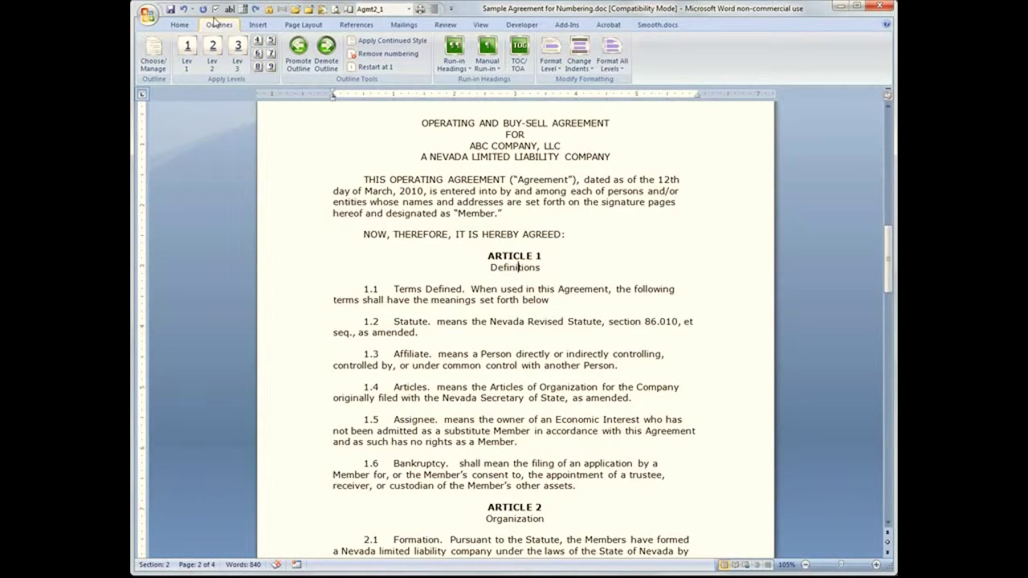
click(510, 520)
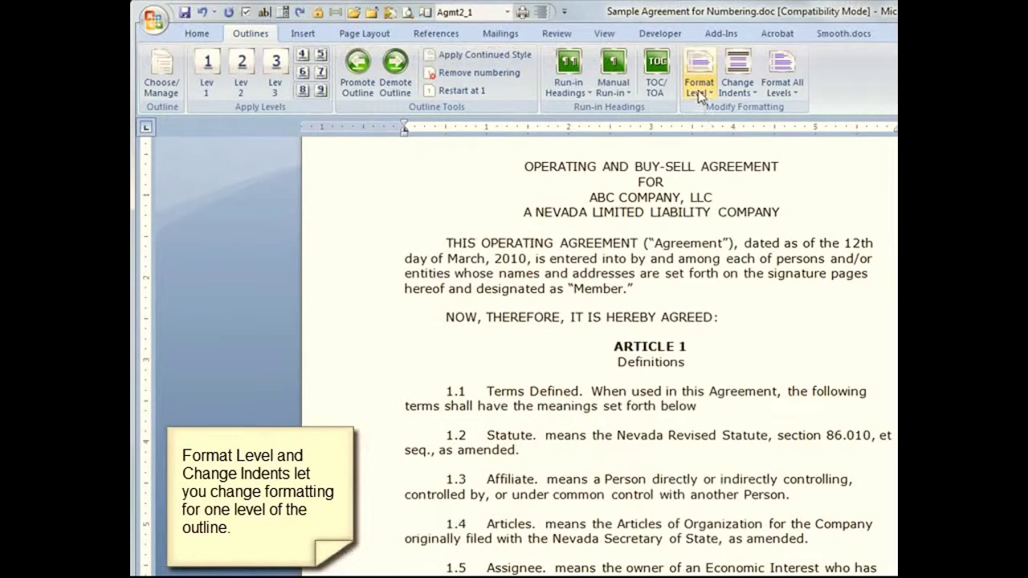
- Make the article-title outline level bold, underlined and all caps
click(551, 71)
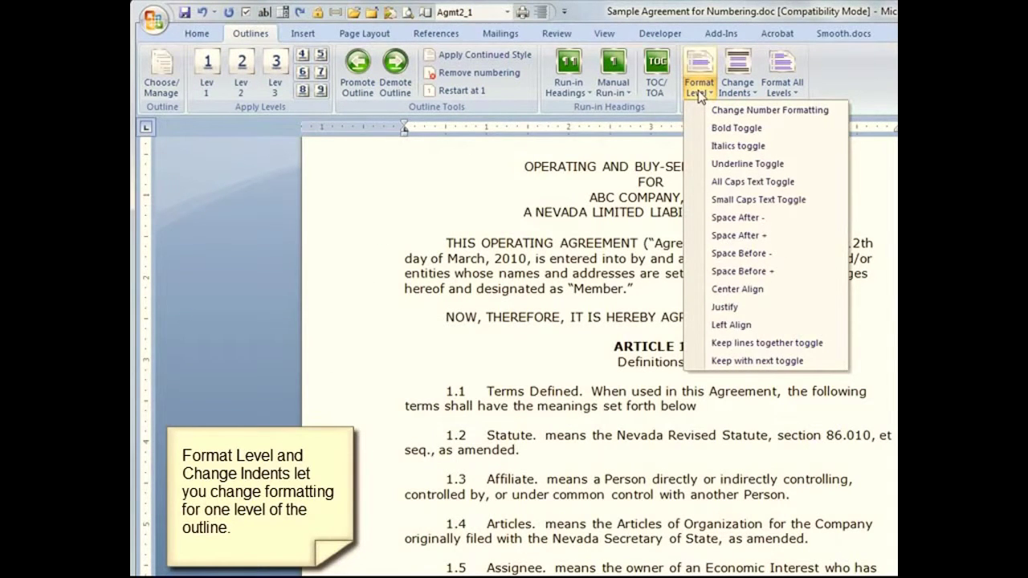
click(719, 128)
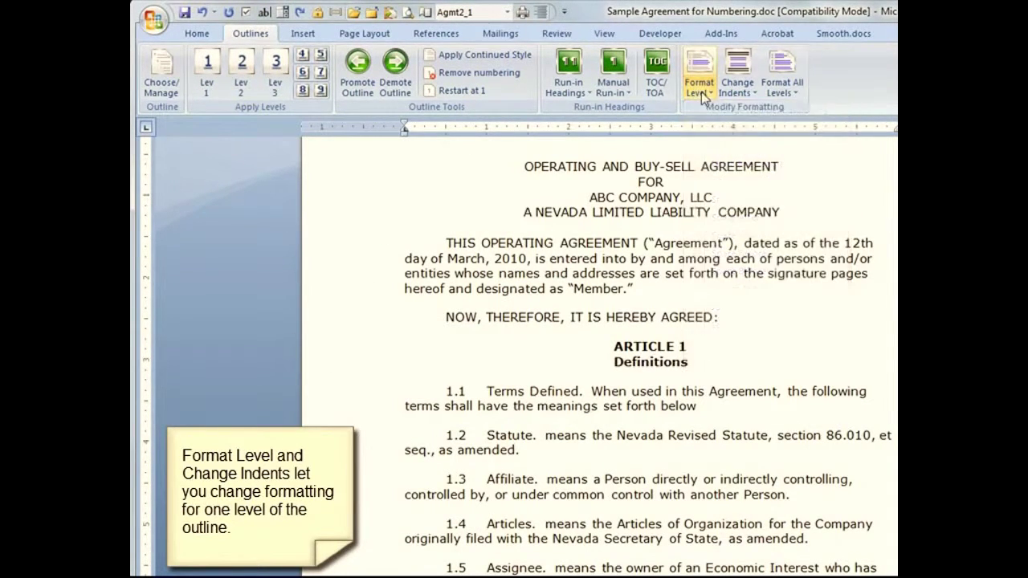
click(699, 93)
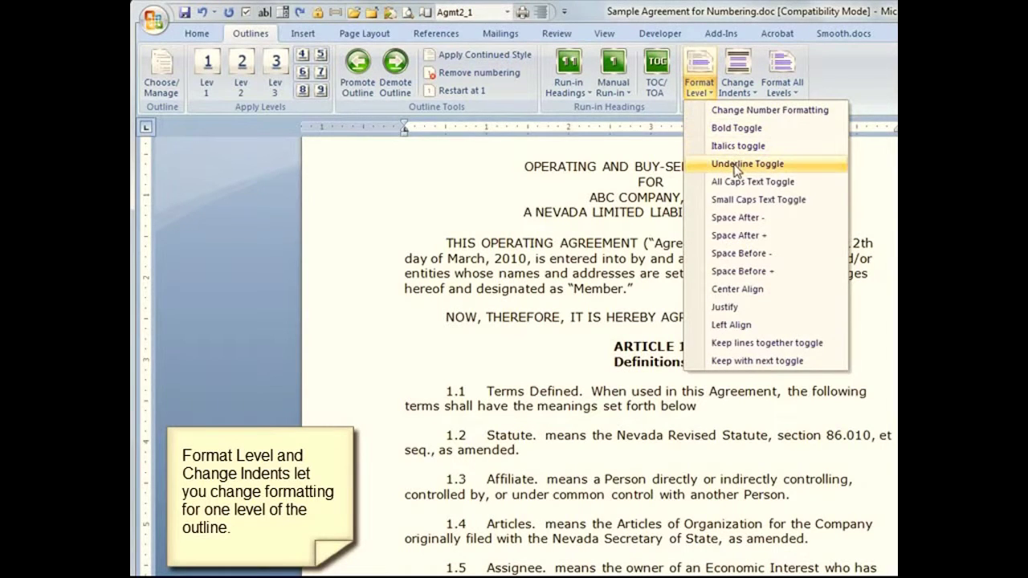
click(726, 164)
click(700, 88)
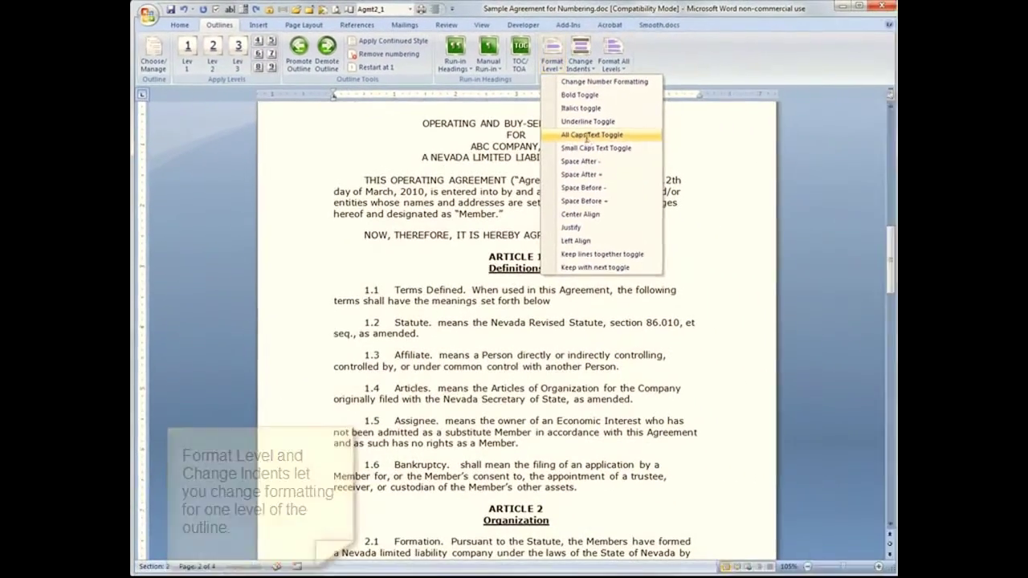
click(745, 185)
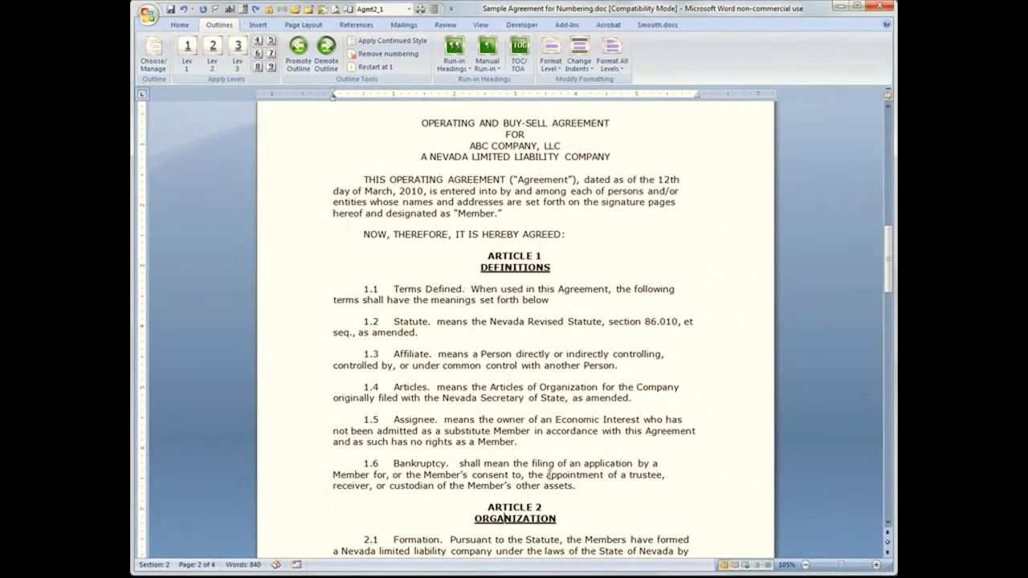
scroll(548, 480, down, 3)
scroll(547, 480, down, 7)
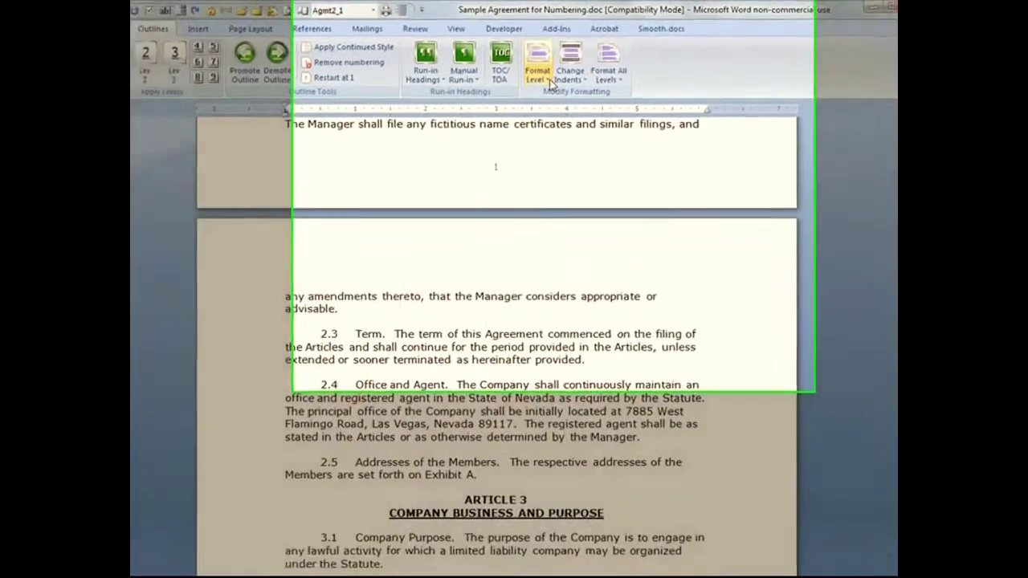
- Dismiss the Format Level options at paragraph 2.3 and open Format All Levels instead
click(552, 67)
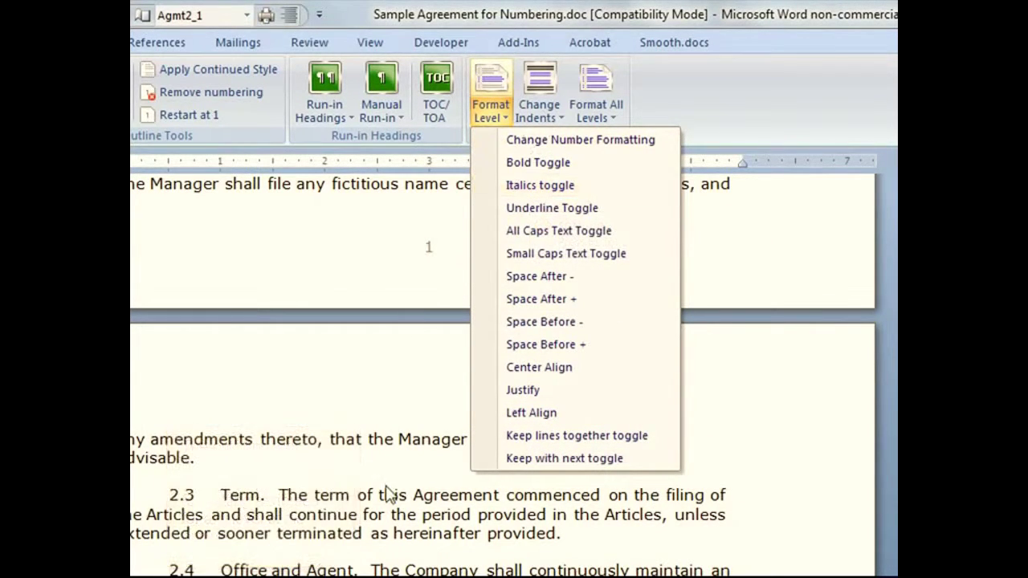
click(385, 514)
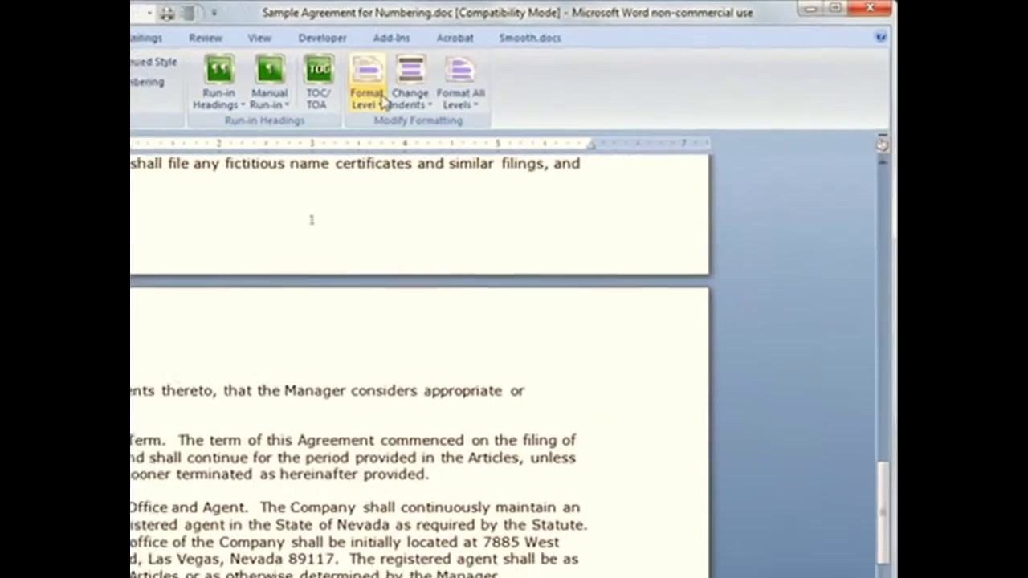
click(460, 76)
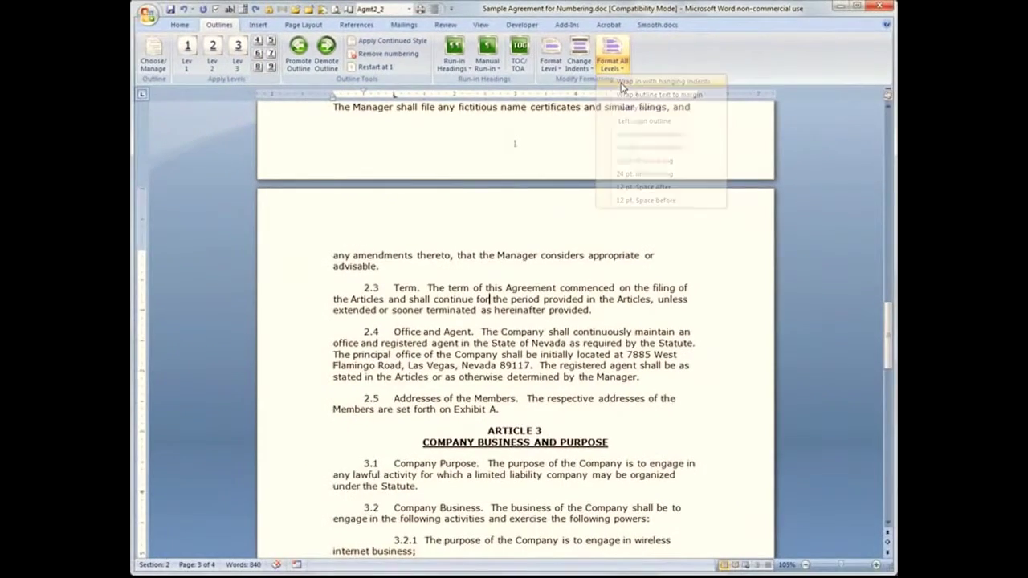
- Apply 'Wrap in with hanging indents' to all outline levels and return to the top
click(482, 126)
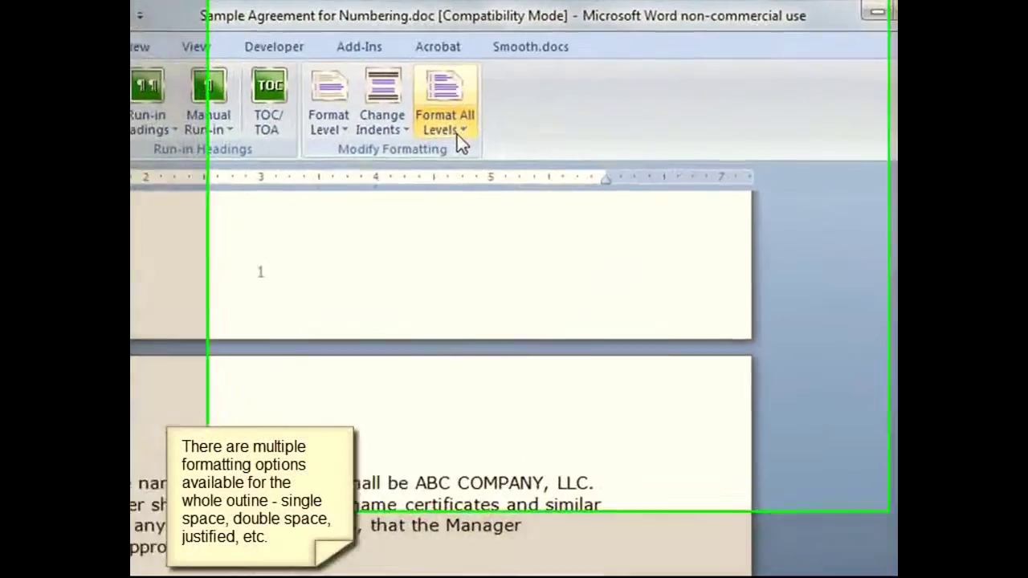
click(614, 68)
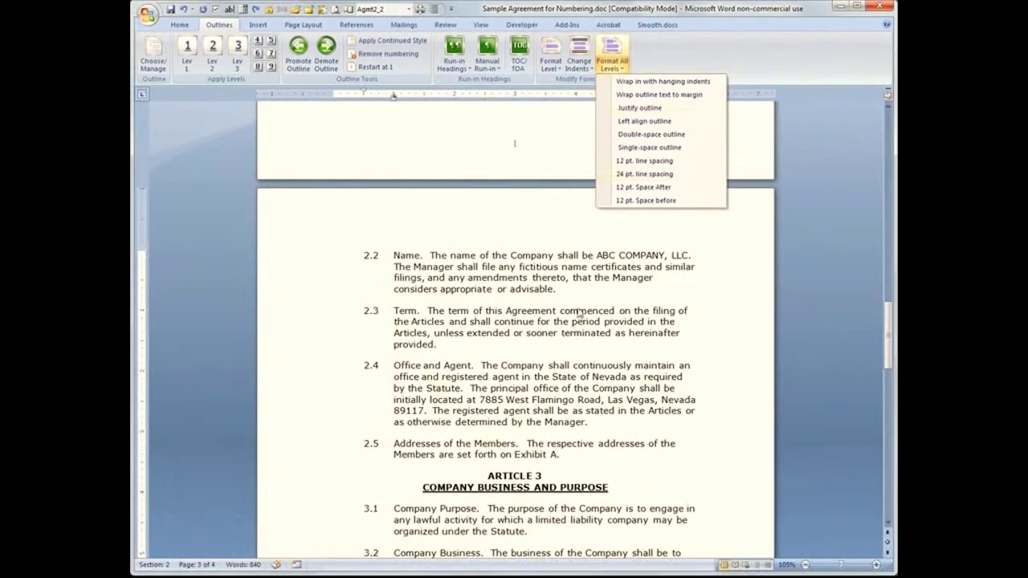
click(743, 382)
scroll(522, 241, up, 10)
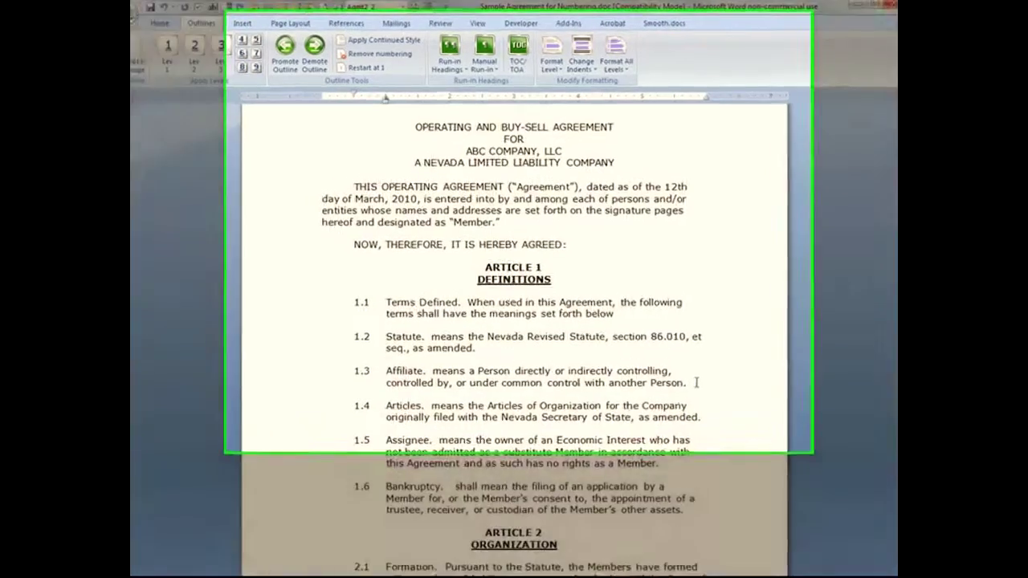
- Below item 1.3, add an unnumbered continued-style paragraph repeating 'This is indented the same.'
click(681, 365)
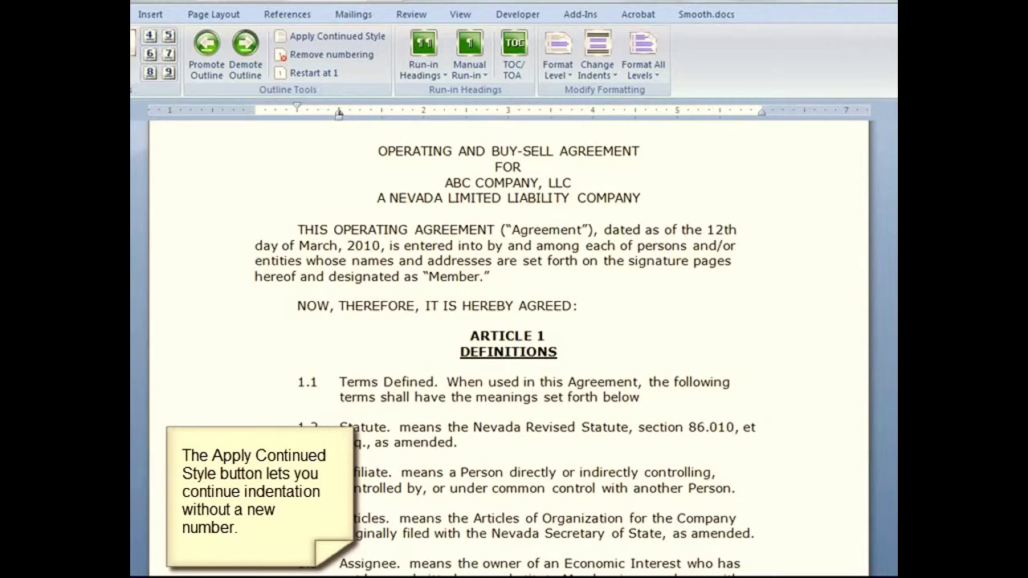
key(Return)
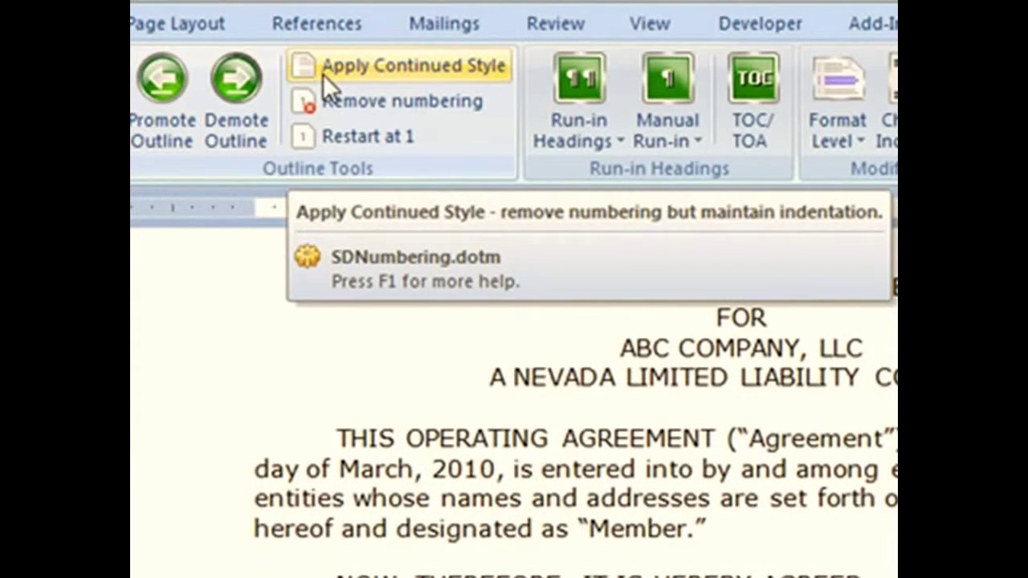
click(431, 70)
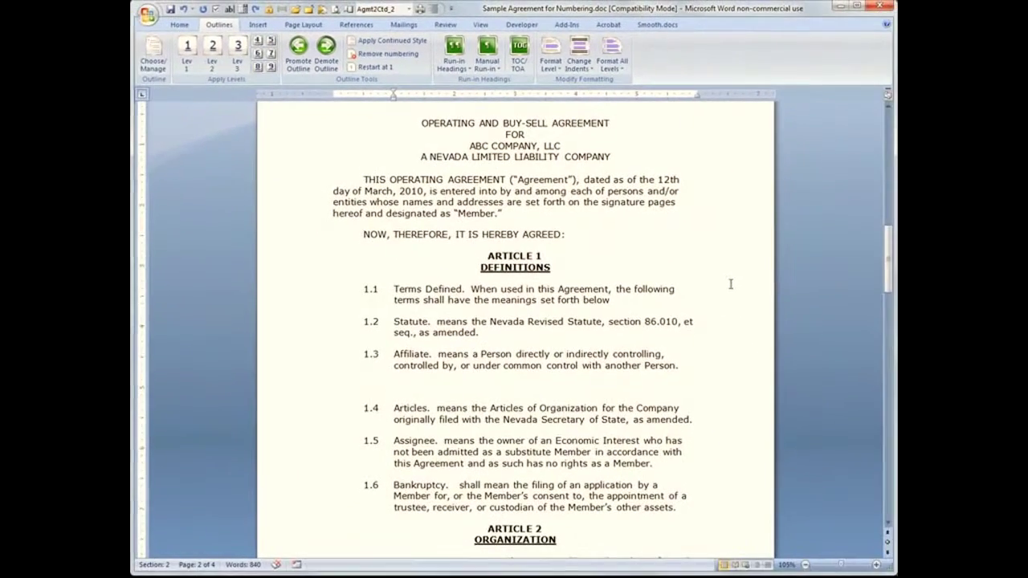
text(This is indented the same.  This is indented the same.  This is indented the same.  This is indented the same.  This is indented the same.)
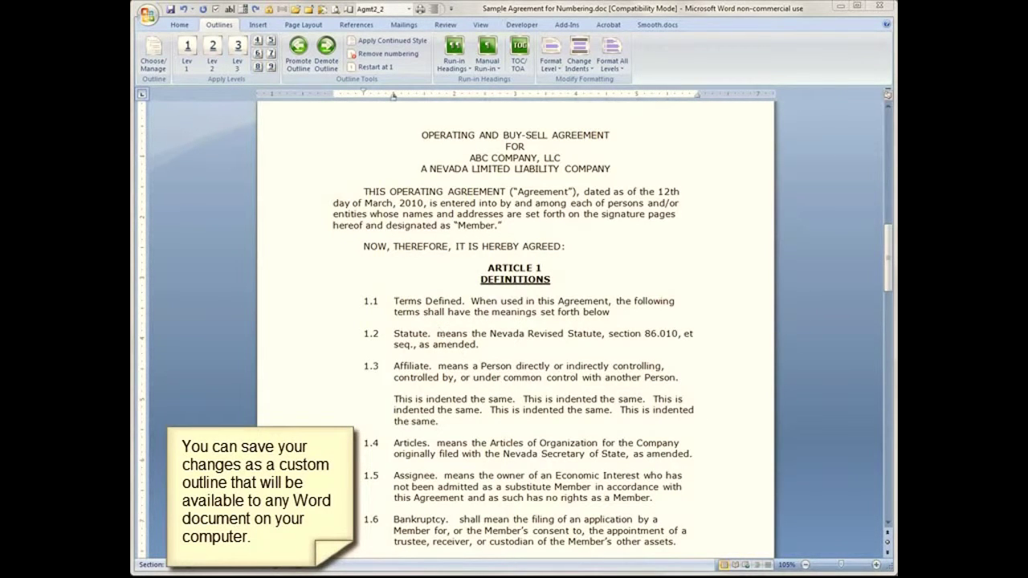
- Save the agreement's outline formatting as a custom outline named Agmt
click(151, 62)
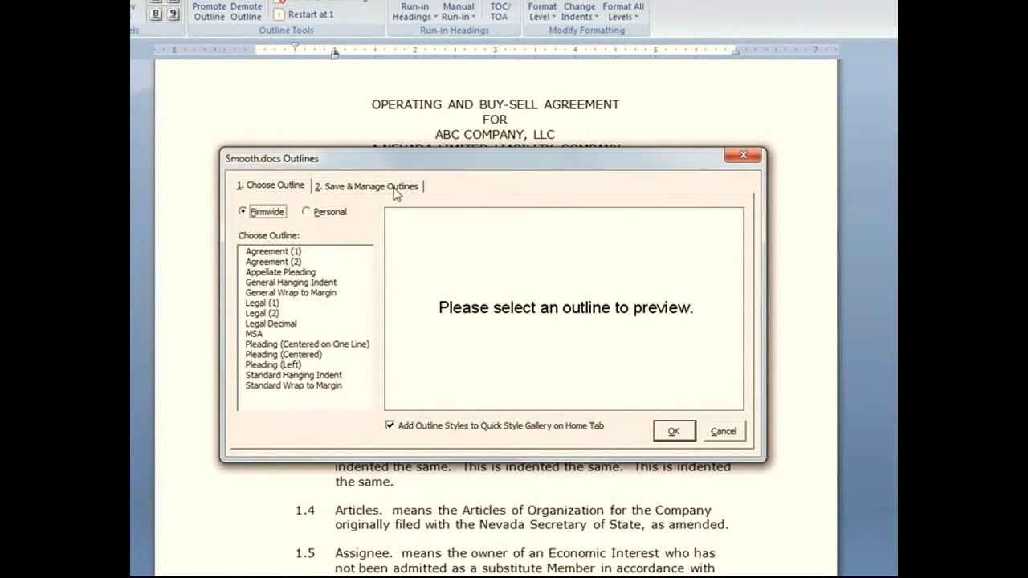
click(394, 186)
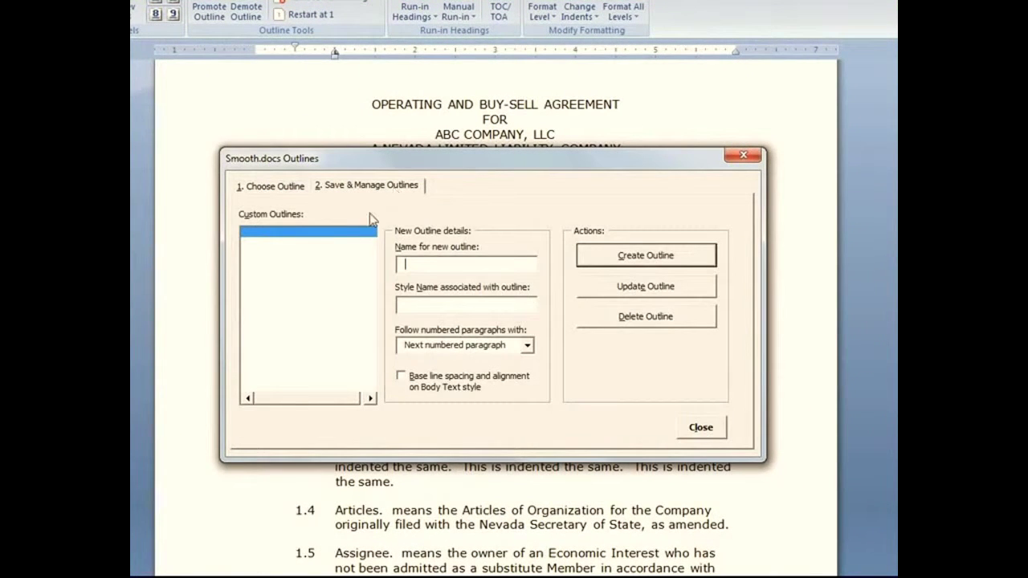
text(Agmt)
key(Tab)
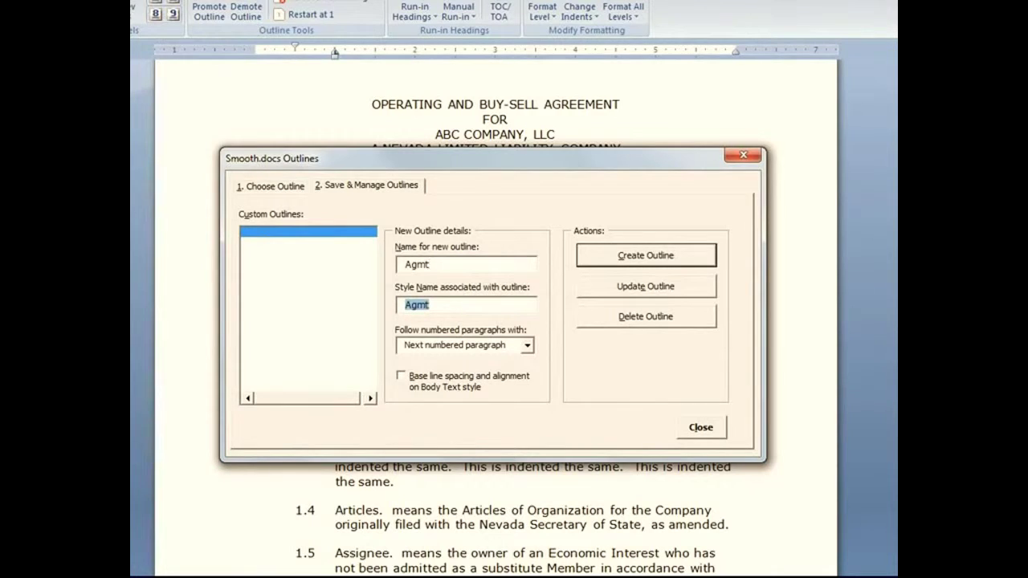
click(641, 267)
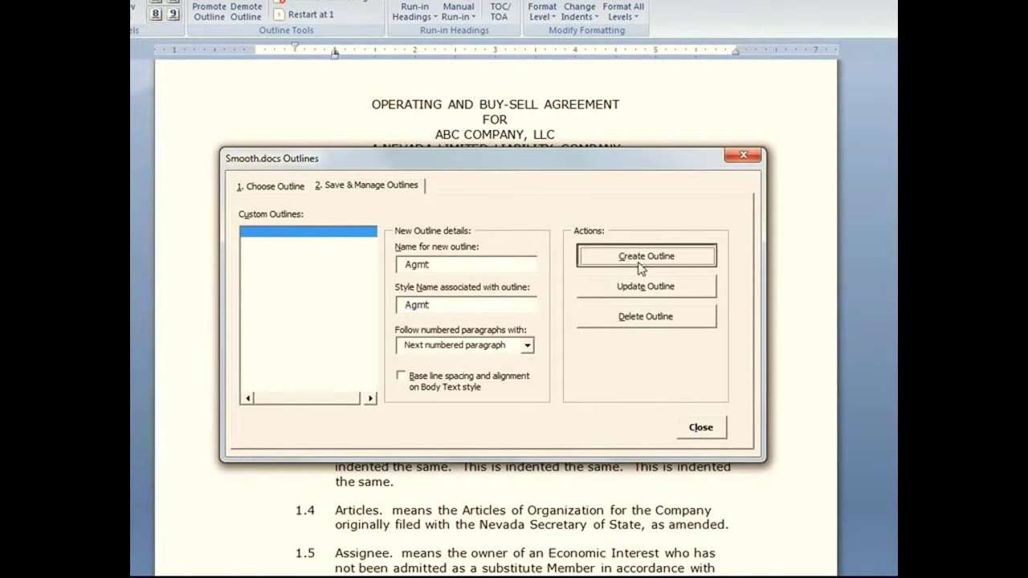
click(573, 379)
click(701, 429)
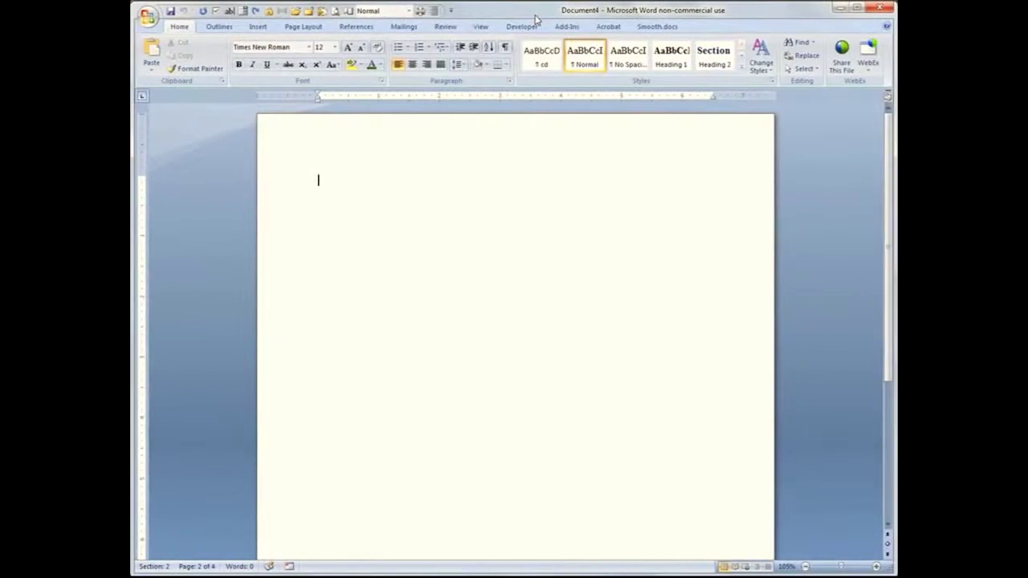
- Apply the personal Agmt custom outline to the new document
click(220, 26)
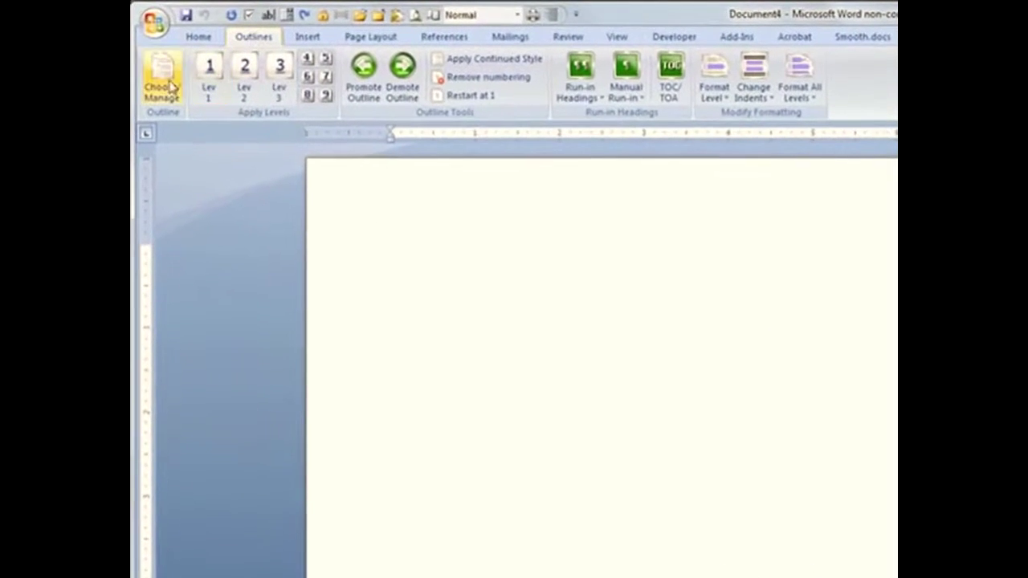
click(169, 83)
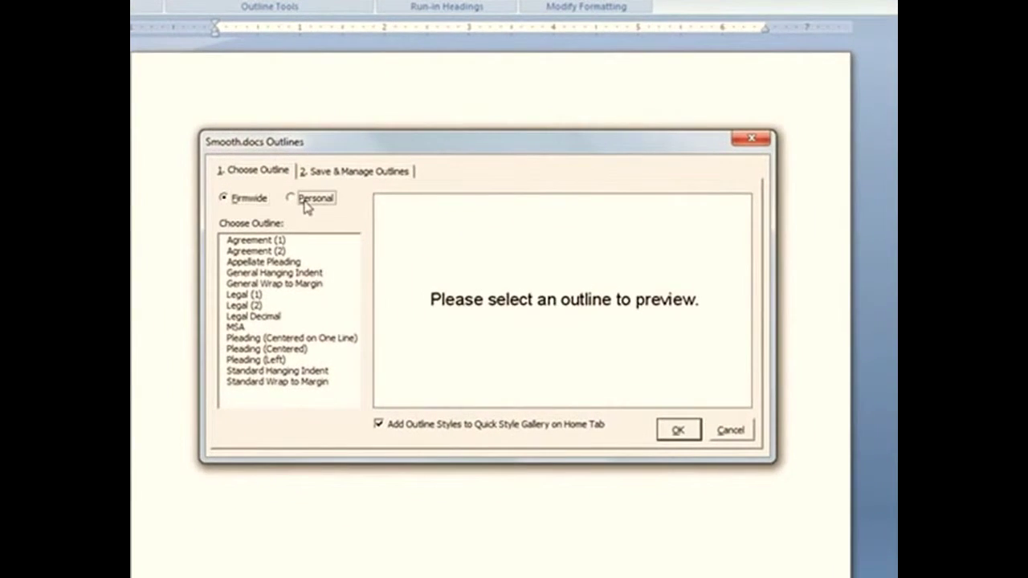
click(305, 202)
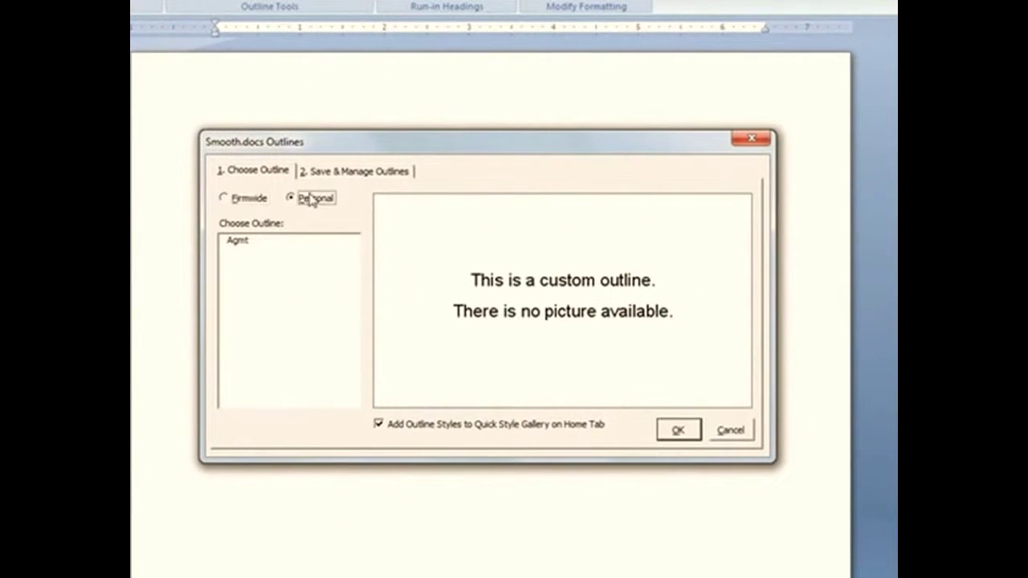
click(239, 241)
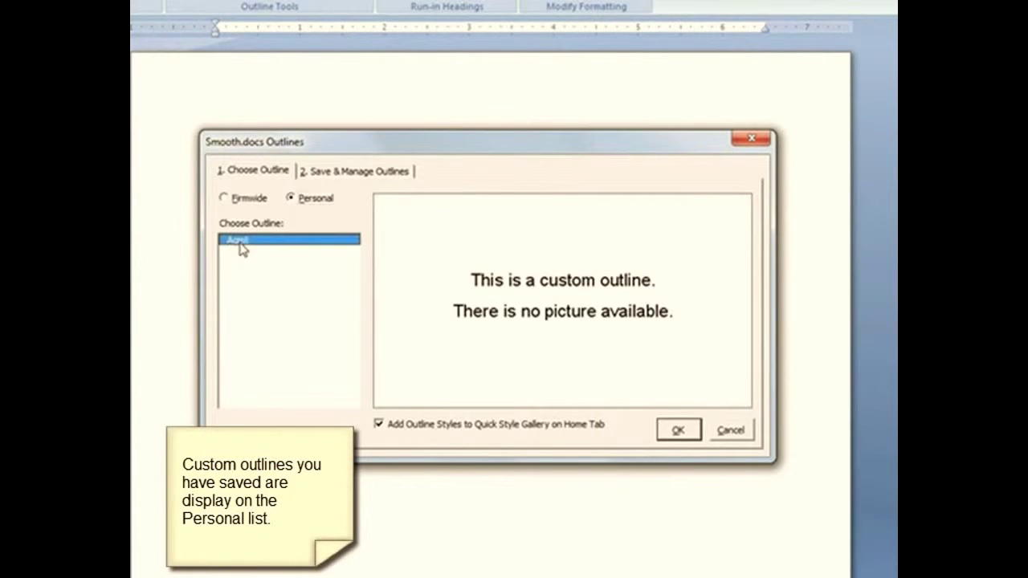
click(678, 430)
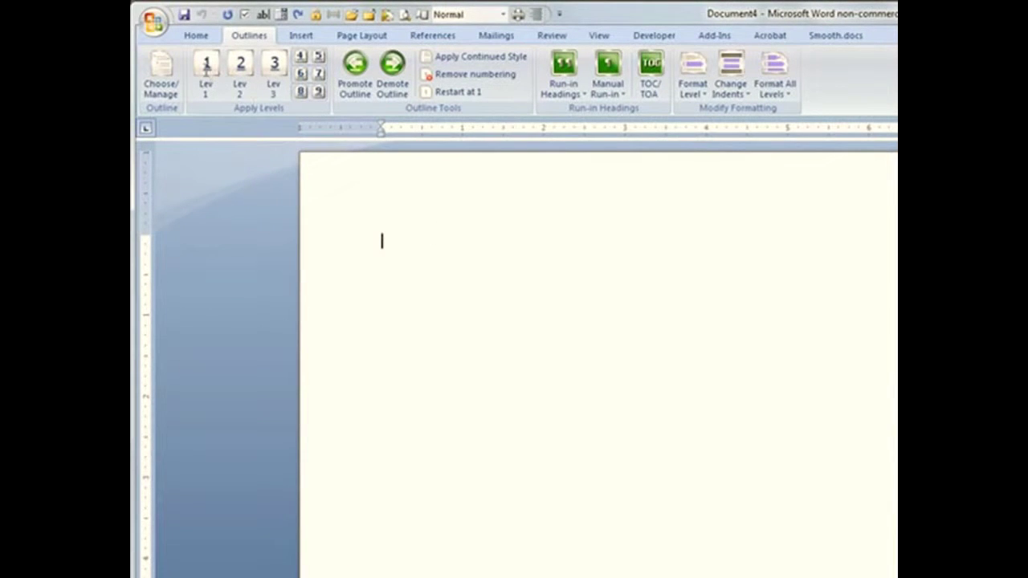
- Add an ARTICLE 1 heading 'LIKE BEFORE' and a pasted level-2 paragraph beneath it
click(207, 69)
text(LIKE BEFORE)
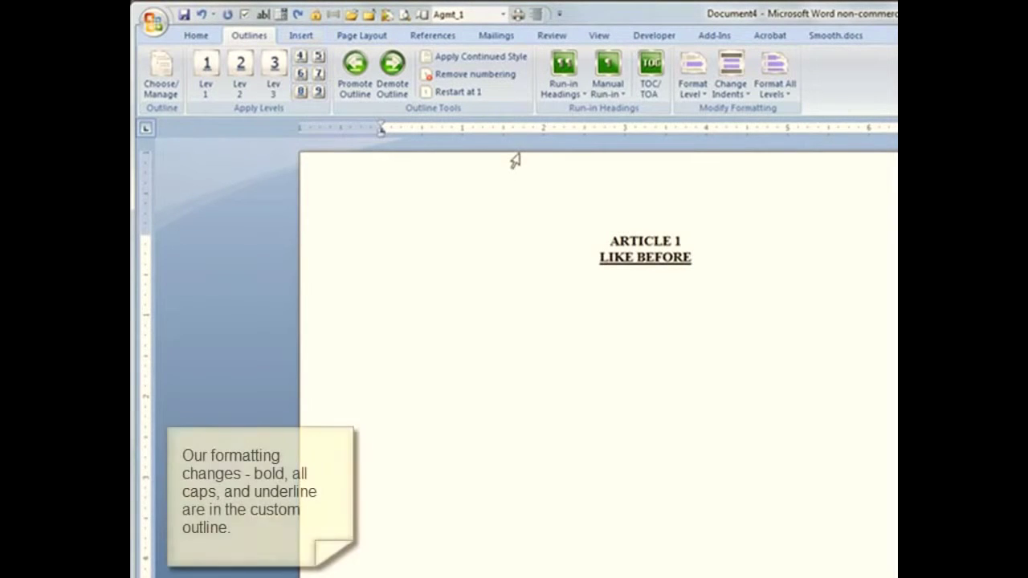
key(Return)
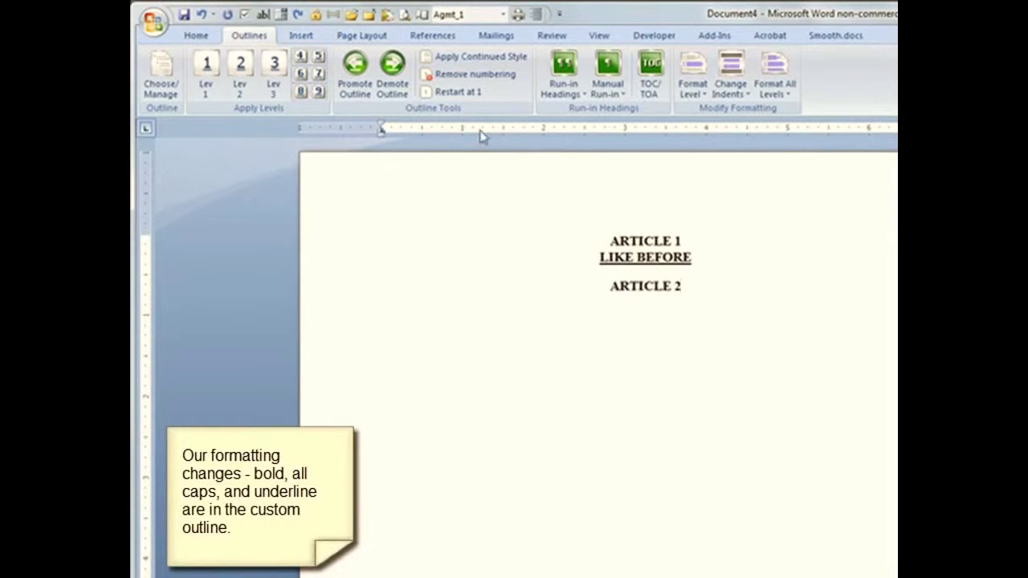
click(243, 69)
key(ctrl+v)
key(ctrl+v)
key(ctrl+v)
key(ctrl+v)
key(ctrl+v)
key(ctrl+v)
key(ctrl+v)
key(ctrl+v)
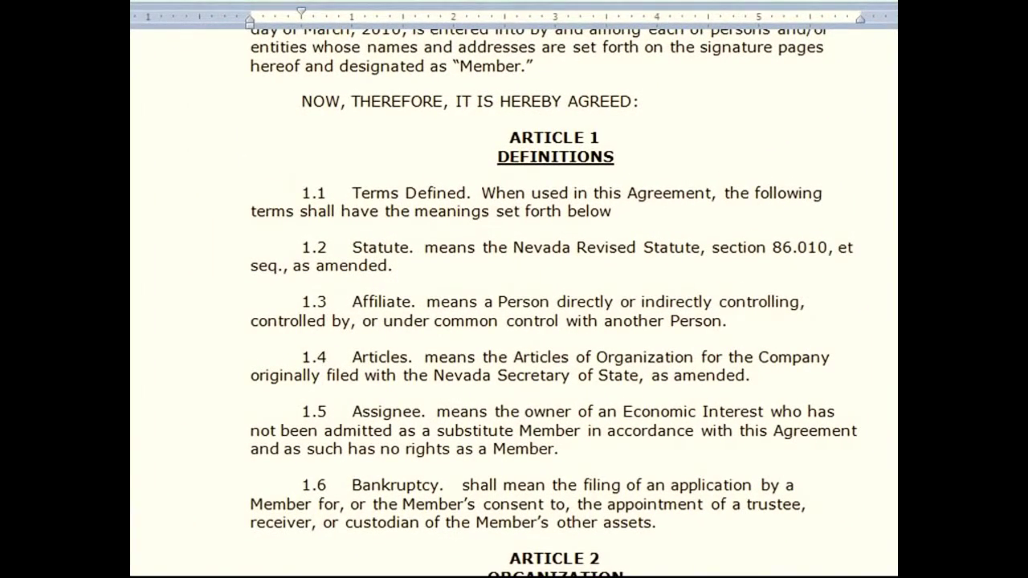
- Strip the bold and underline from 'Terms Defined' in item 1.1, leaving plain text
drag(351, 192, 466, 194)
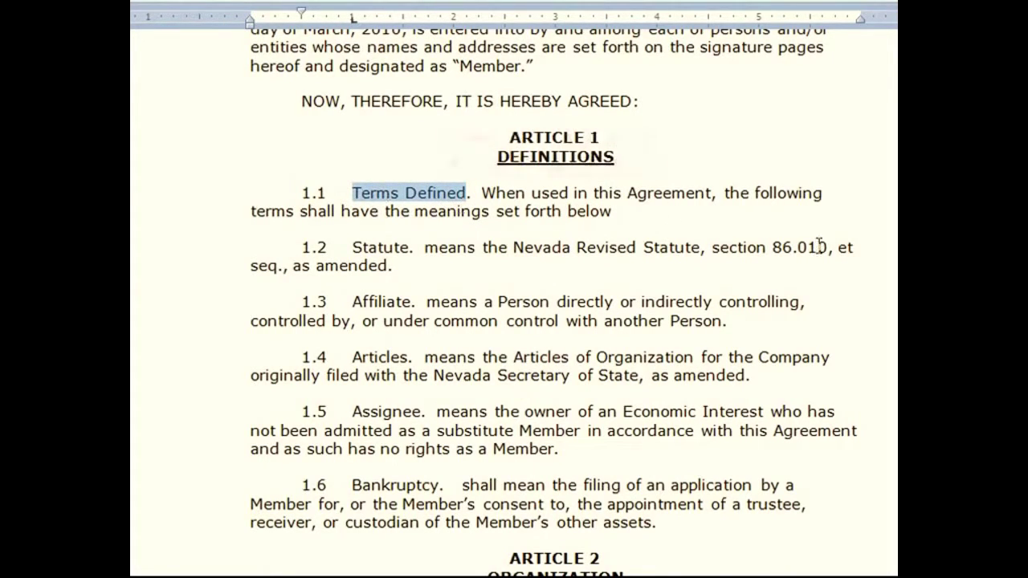
key(ctrl+b)
key(ctrl+u)
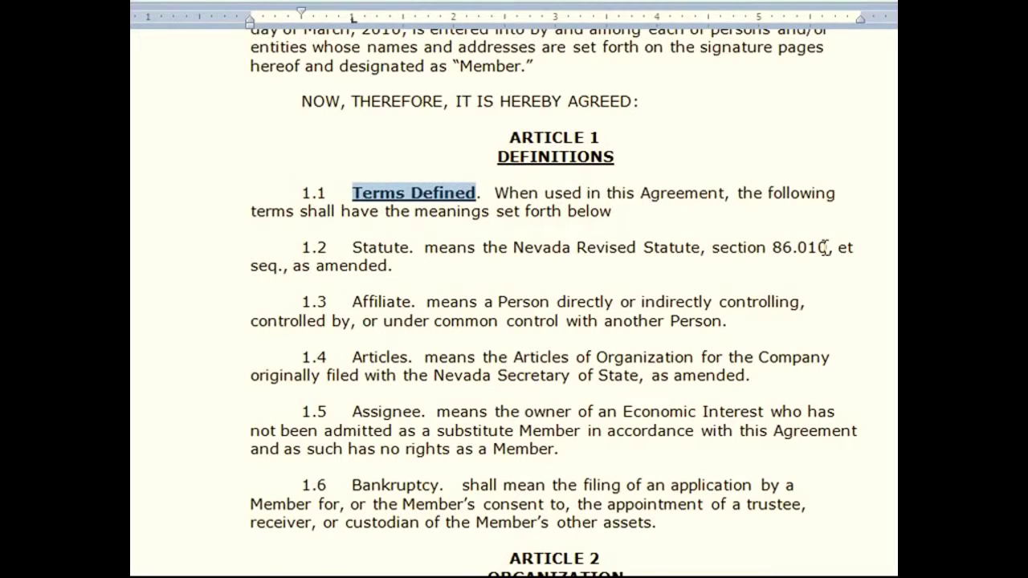
click(684, 273)
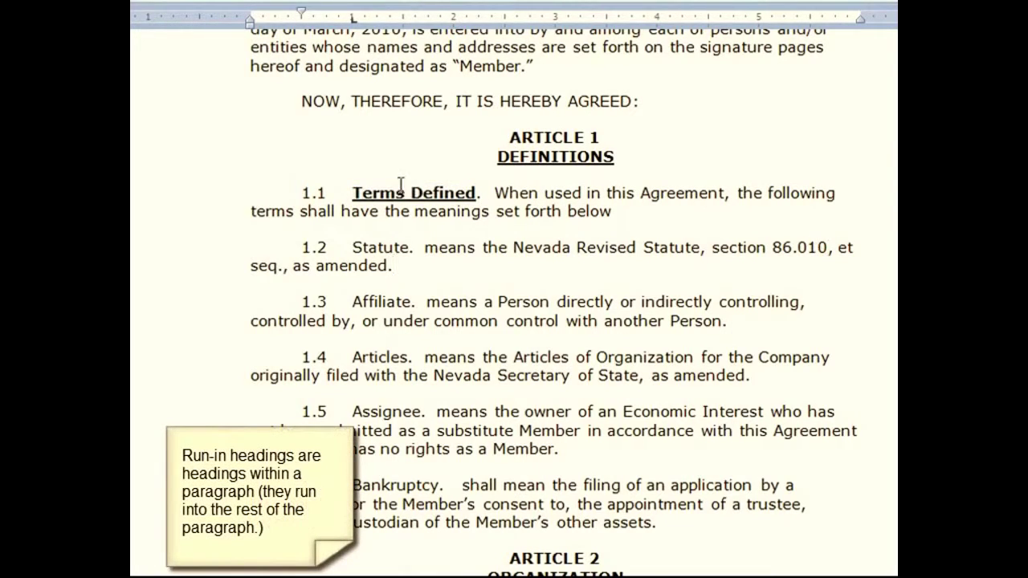
drag(351, 193, 534, 210)
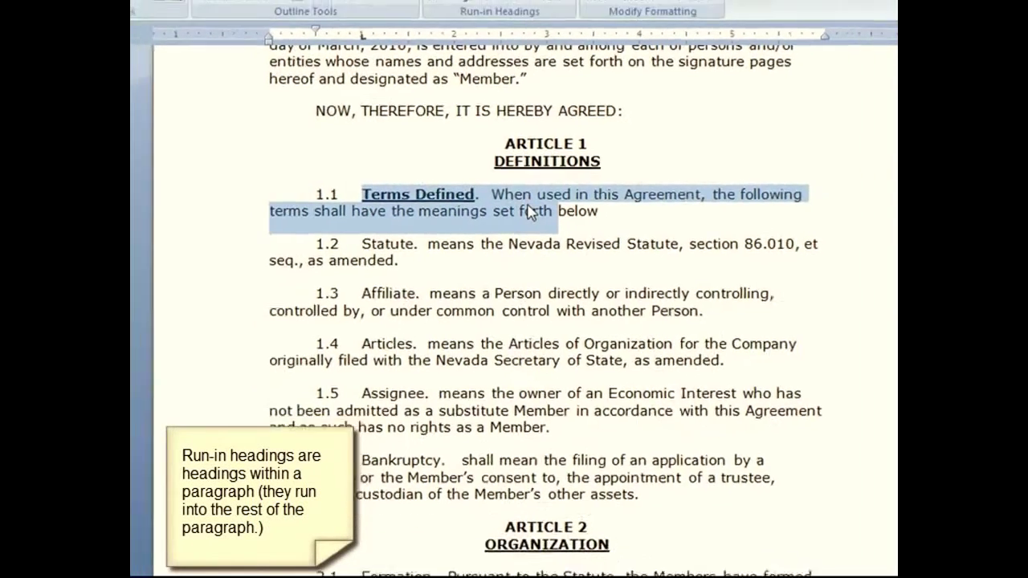
key(ctrl+space)
click(464, 212)
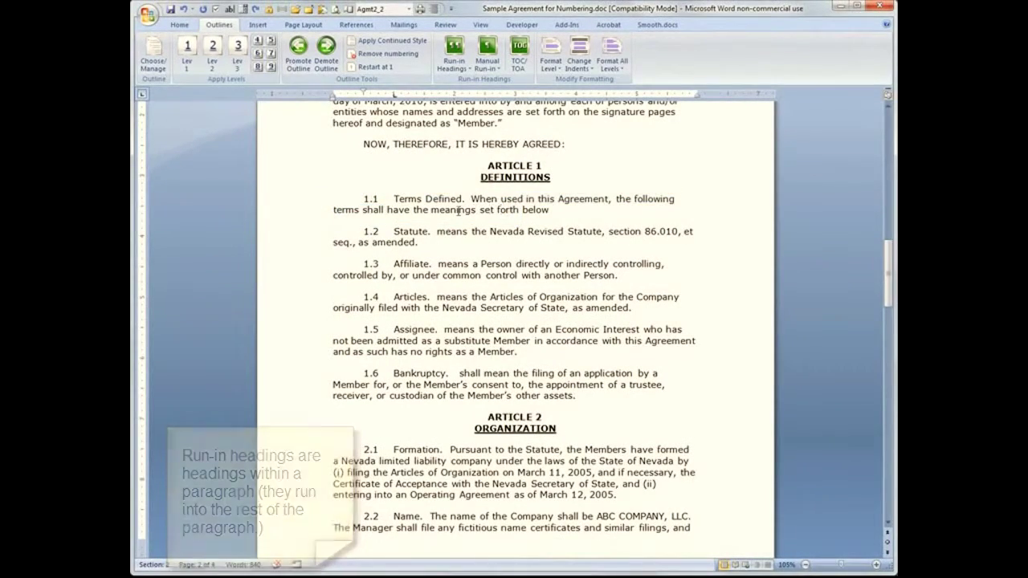
click(455, 64)
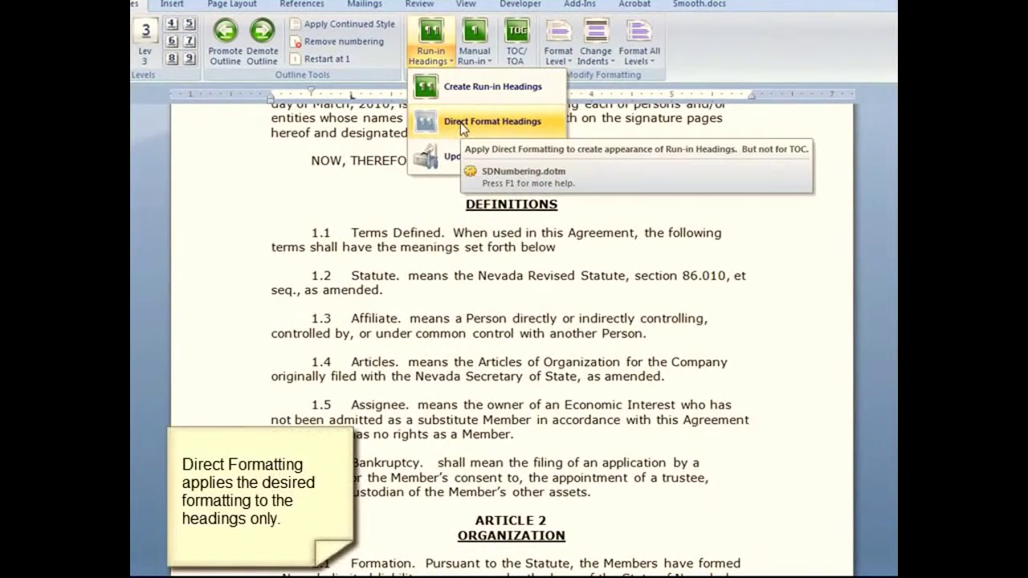
- Apply direct bold and underline to the level-2 run-in headings, Terms Defined through Formation
click(460, 123)
click(410, 287)
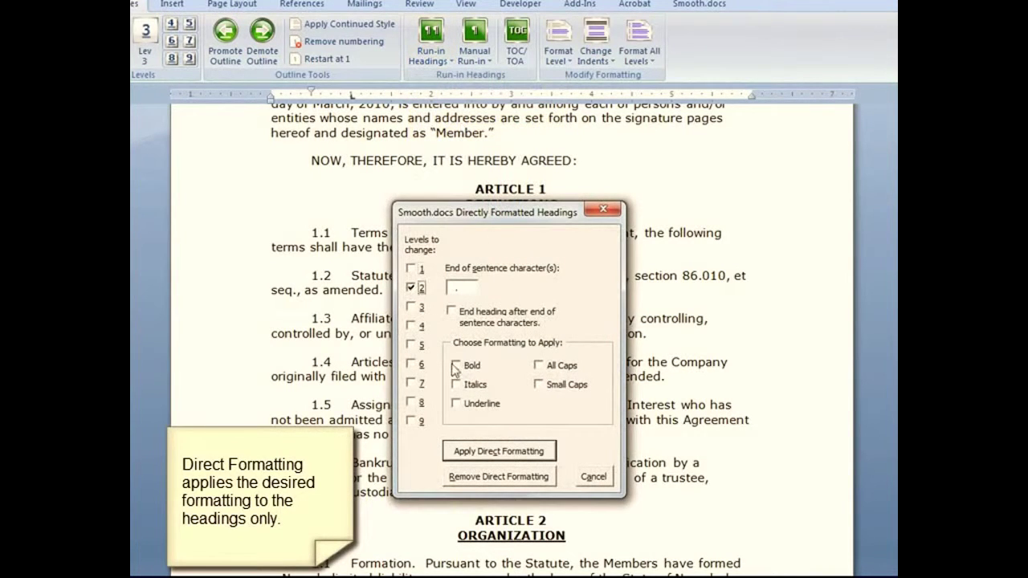
click(458, 366)
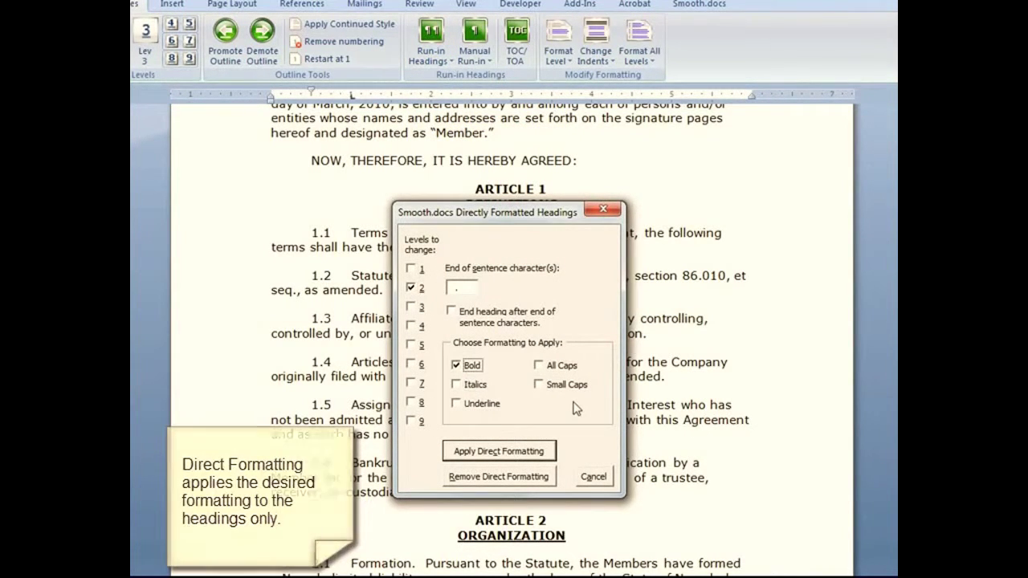
click(457, 404)
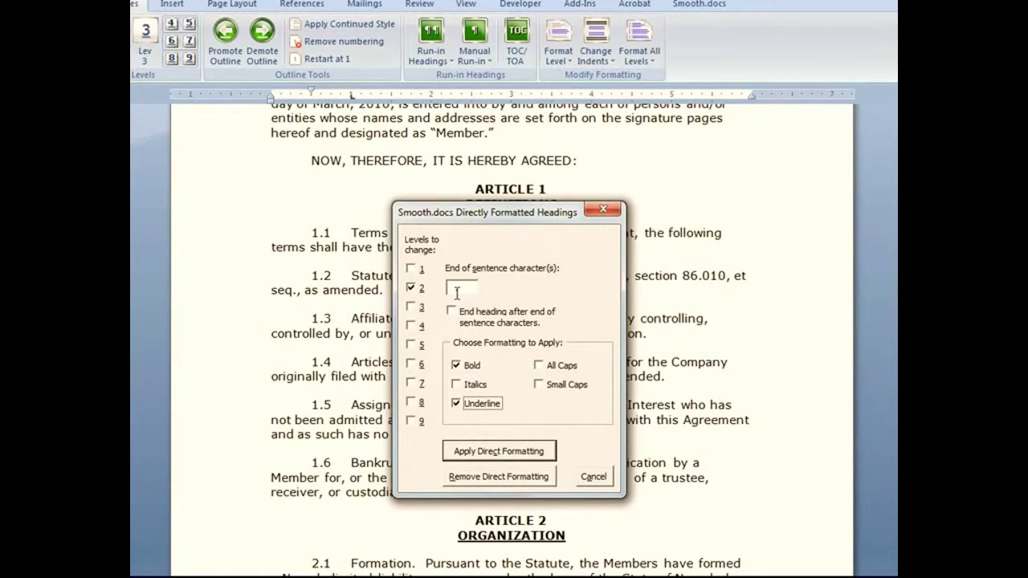
click(498, 451)
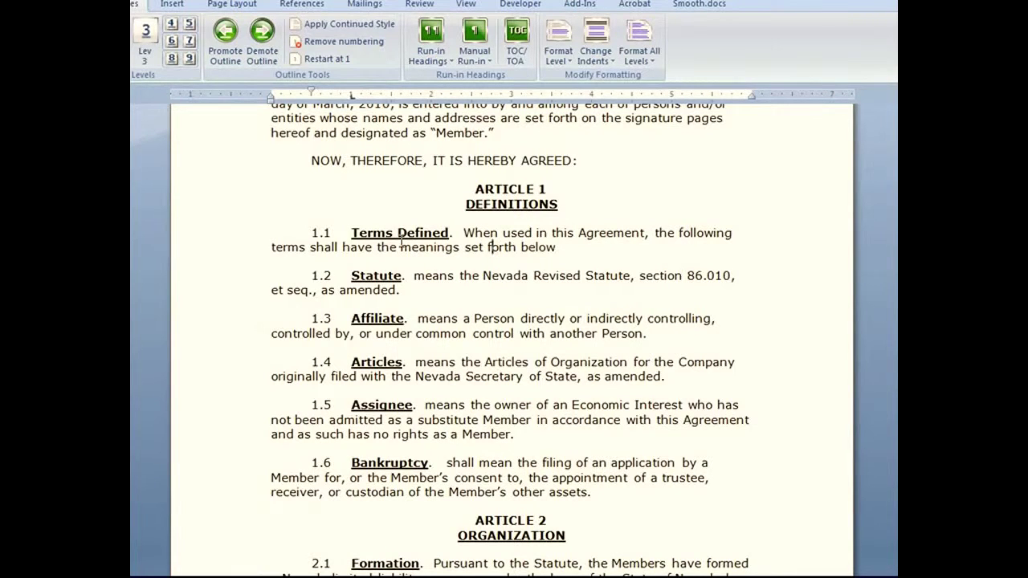
click(431, 54)
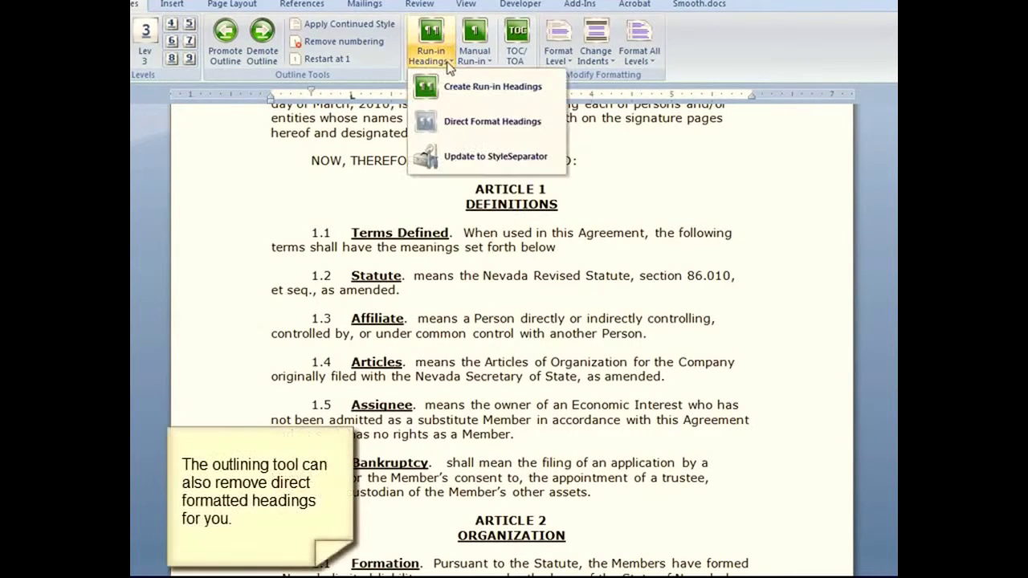
- Remove the direct bold underline from level-2 headings and confirm the Terms Defined heading is plain
click(463, 127)
click(411, 287)
click(498, 476)
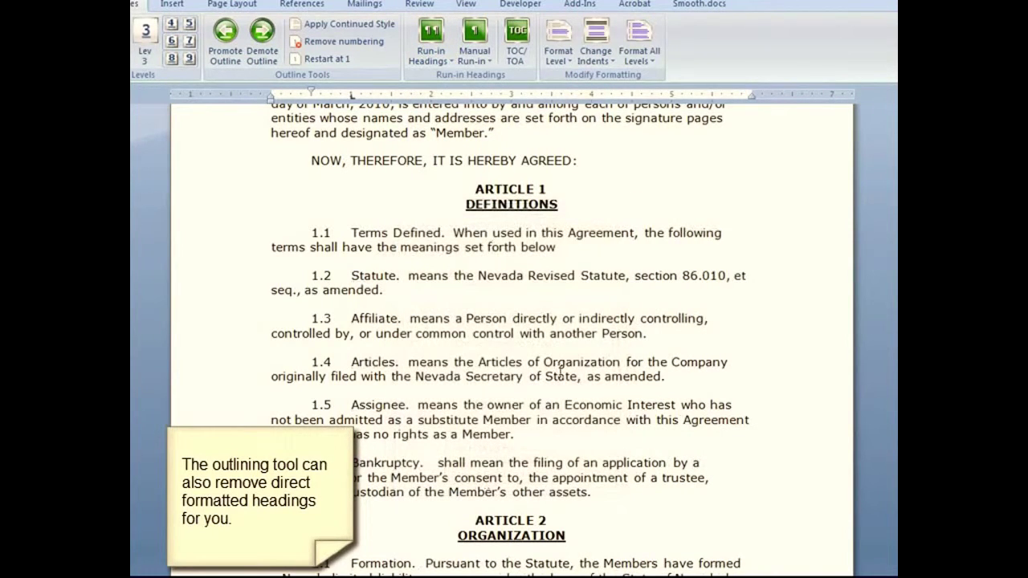
click(428, 277)
drag(351, 233, 441, 233)
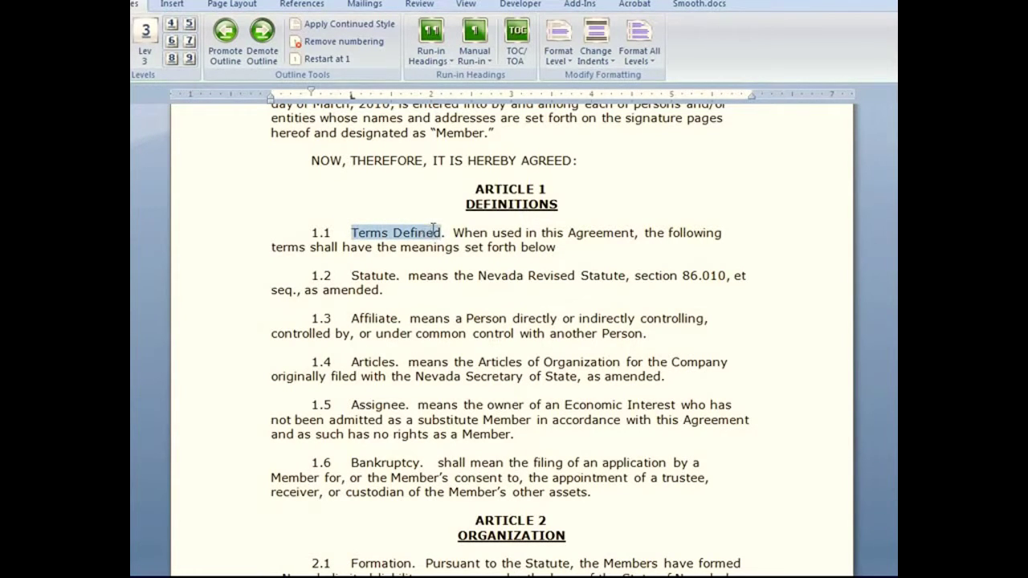
click(417, 362)
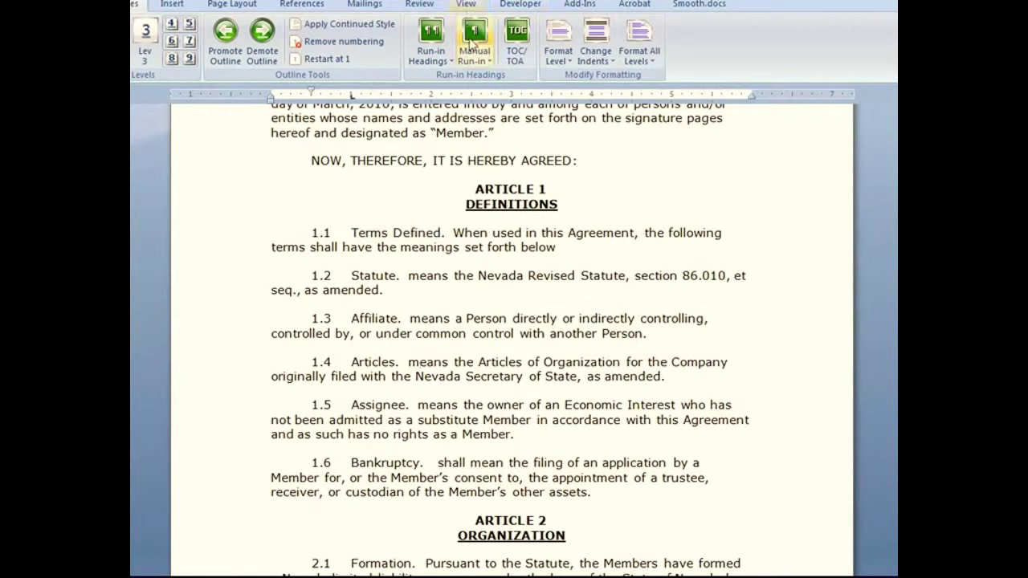
- Toggle Bold and Underline on the level-2 outline level so paragraphs 1.1–1.6 are fully formatted
click(556, 68)
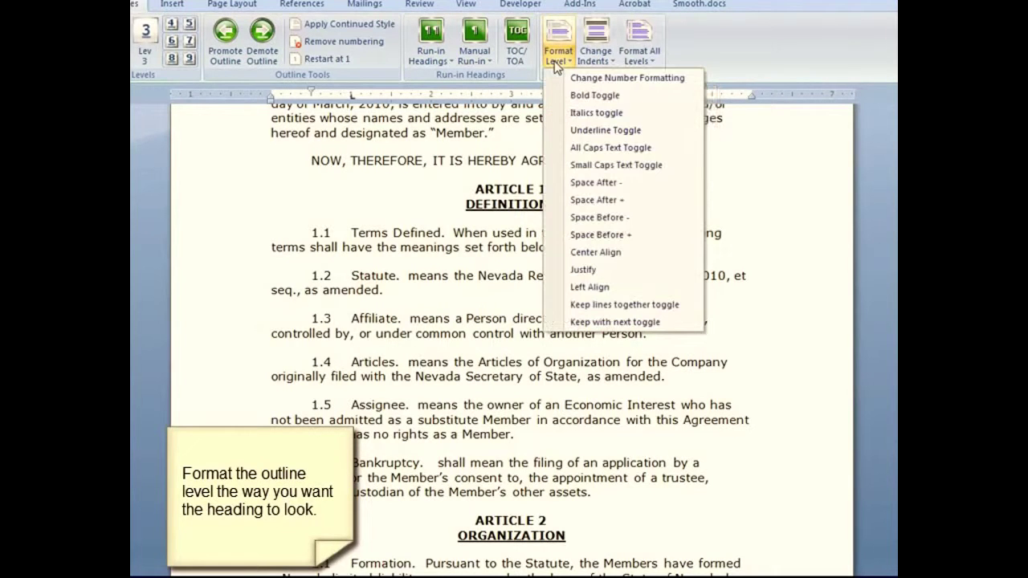
click(592, 95)
click(558, 53)
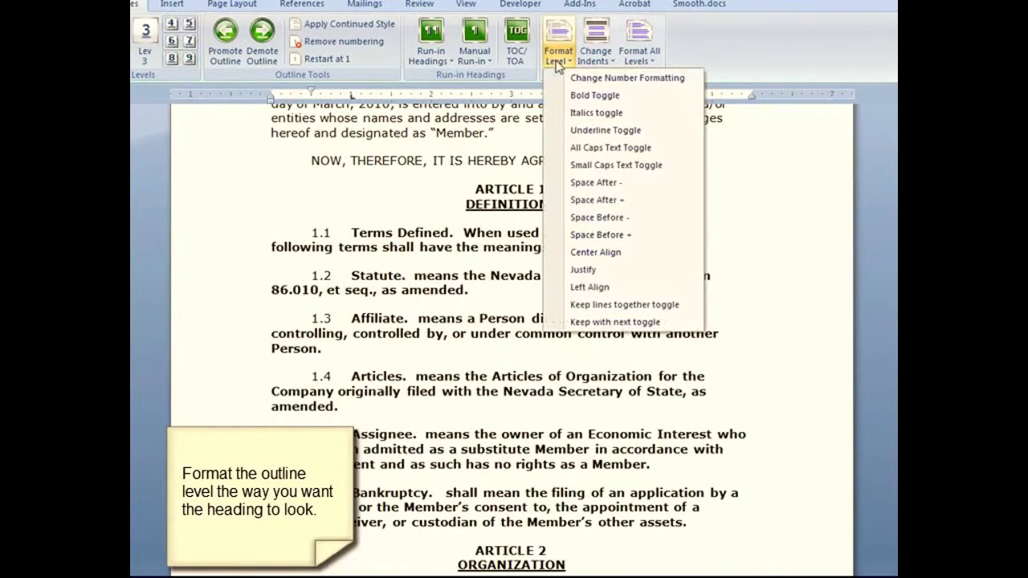
click(592, 131)
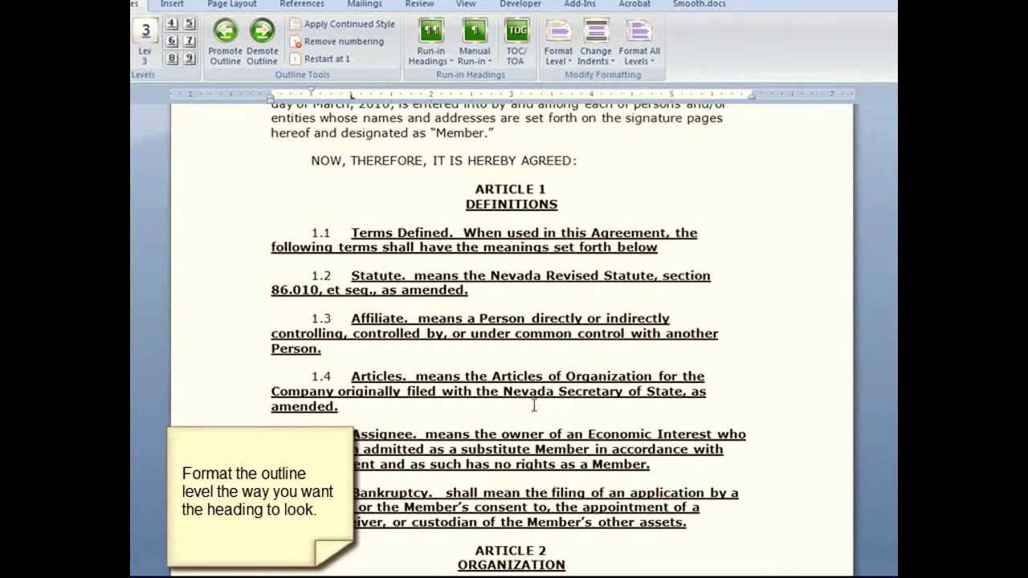
click(441, 61)
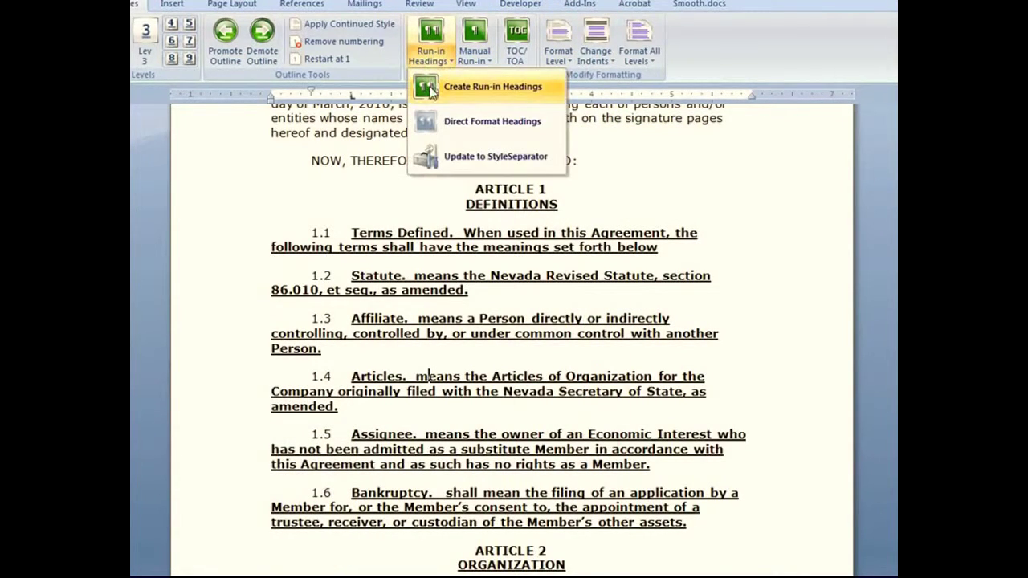
click(429, 86)
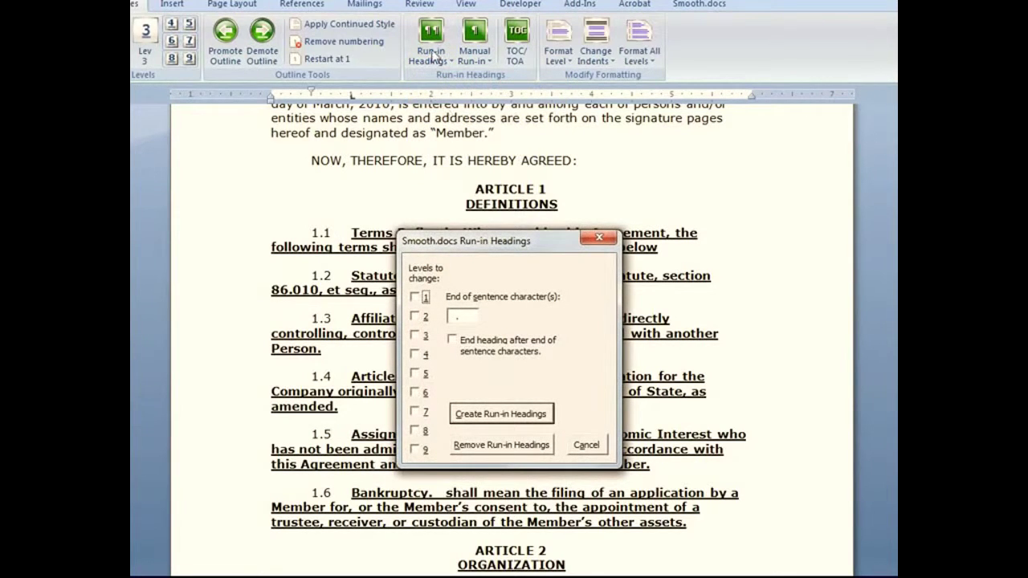
- Create level-2 run-in headings so only words like Terms Defined and Statute stay bold and underlined
click(417, 318)
click(505, 412)
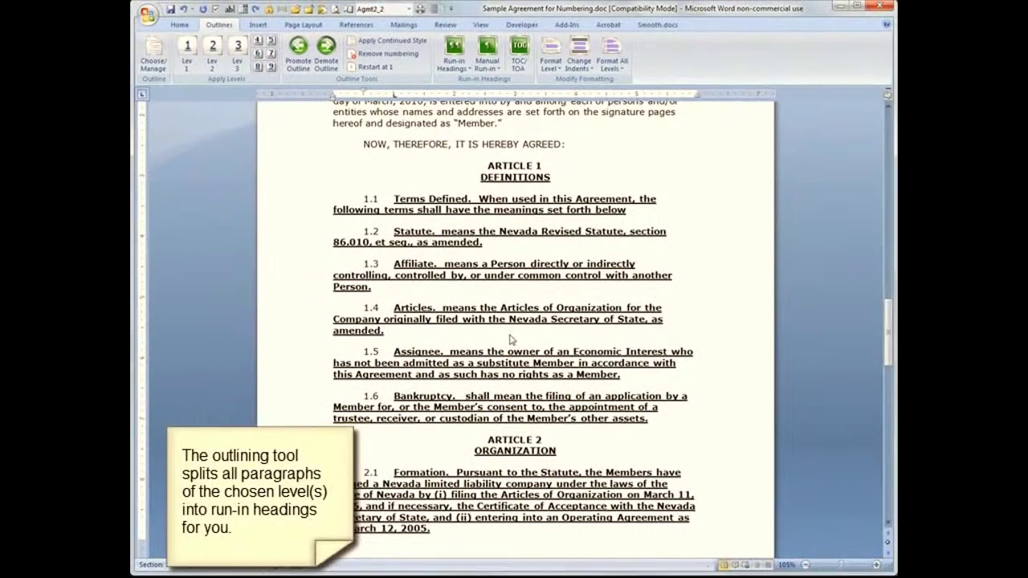
scroll(510, 337, down, 5)
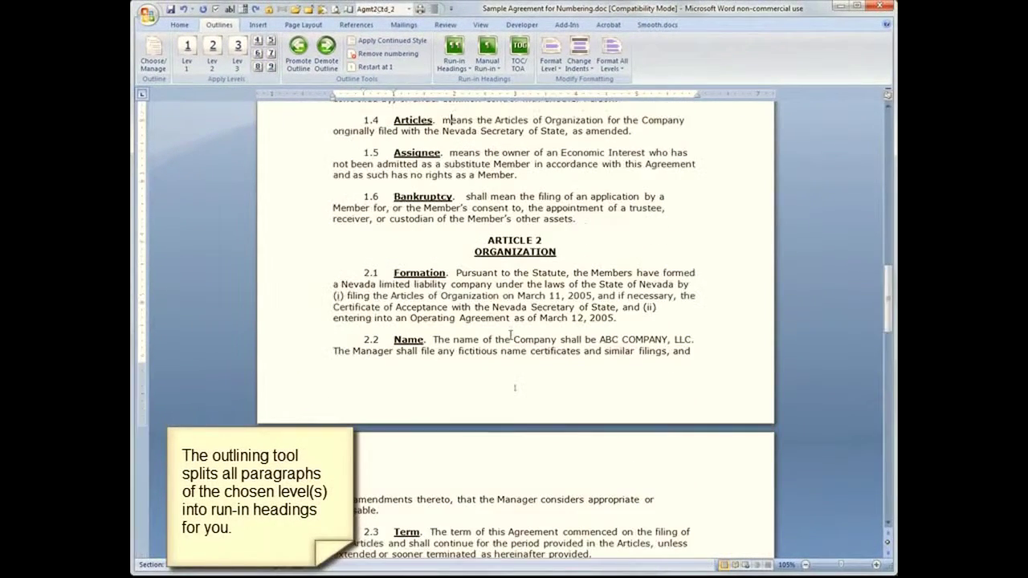
scroll(511, 335, up, 5)
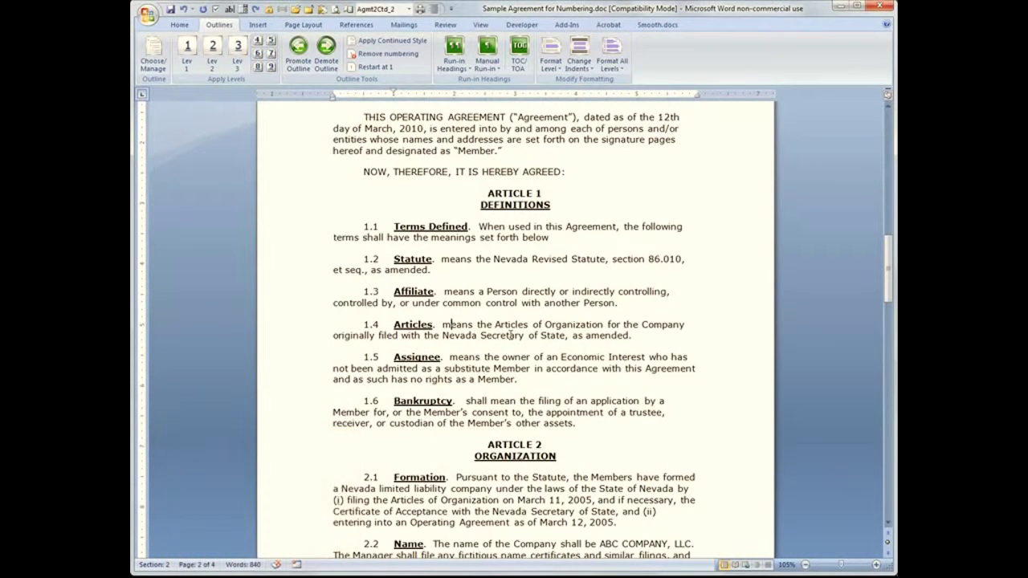
scroll(511, 336, up, 1)
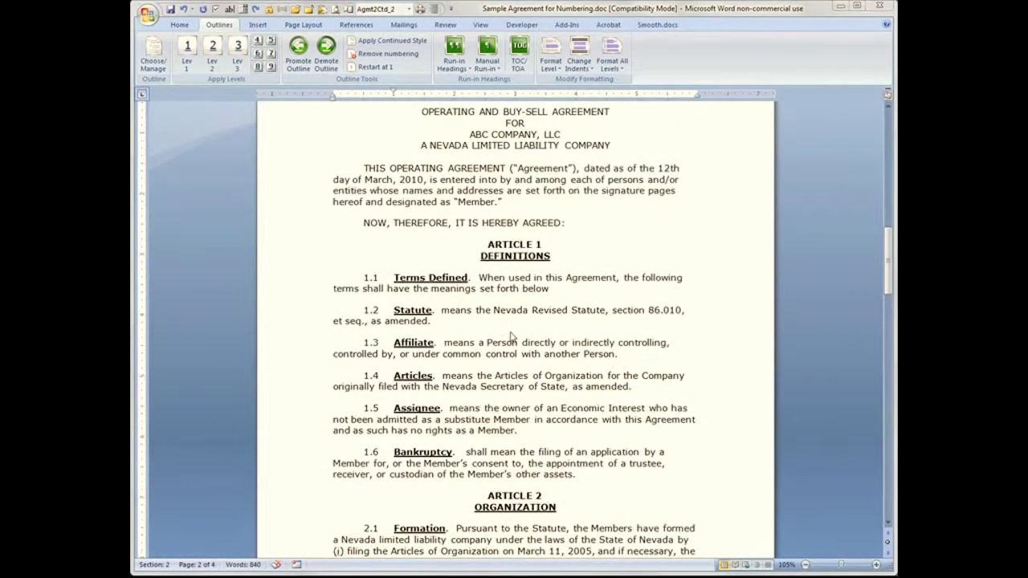
scroll(508, 317, up, 15)
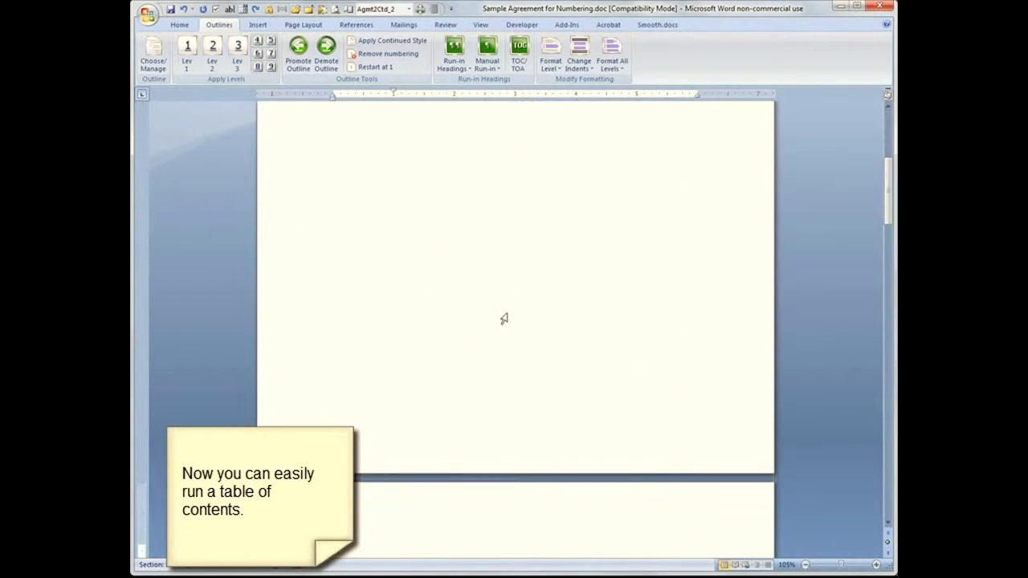
- Add an empty line above the agreement title for the table of contents
scroll(506, 316, down, 5)
click(420, 328)
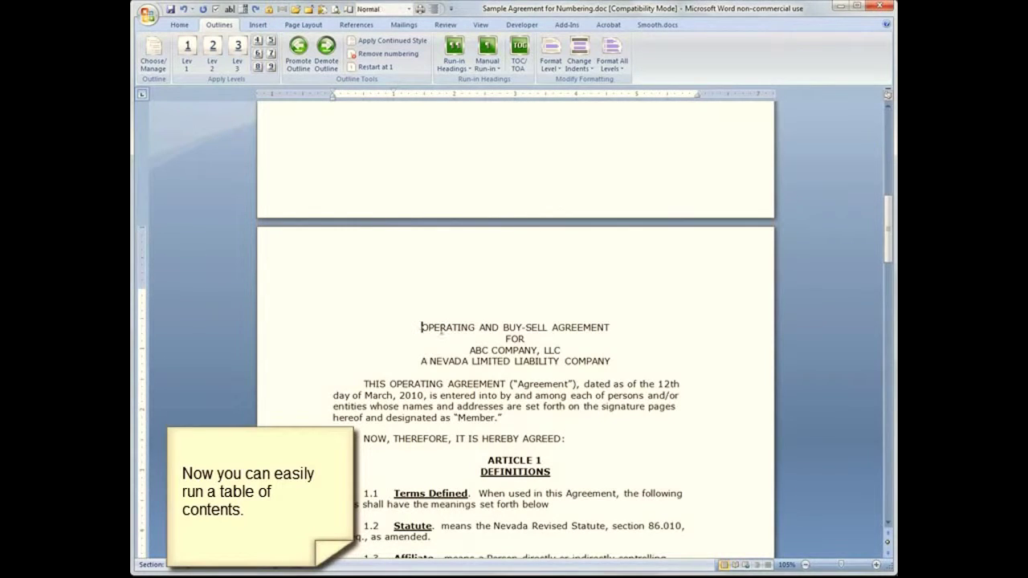
key(Return)
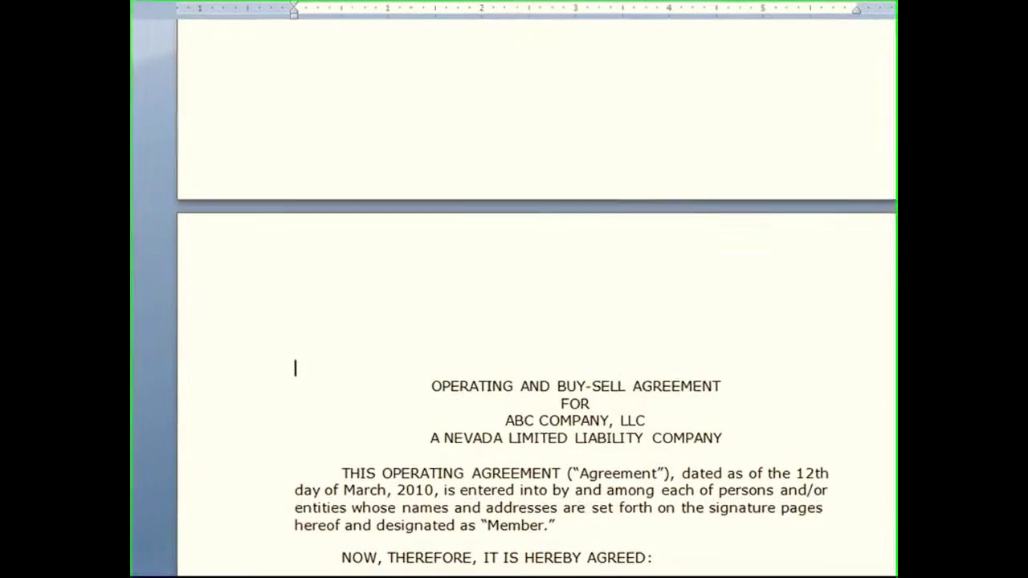
- Insert a table of contents with 2 levels placed at the insertion point
click(518, 52)
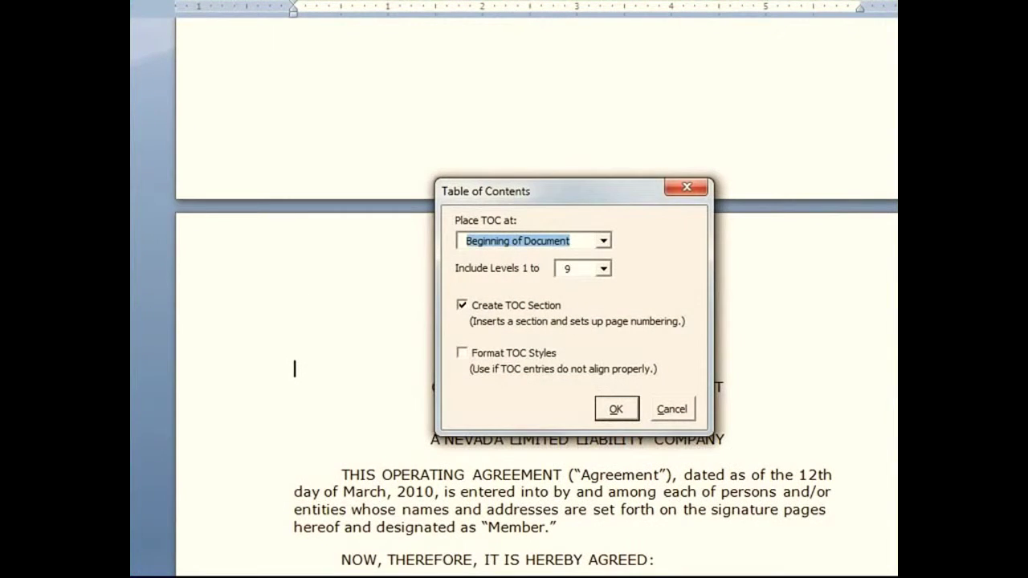
click(604, 270)
click(583, 291)
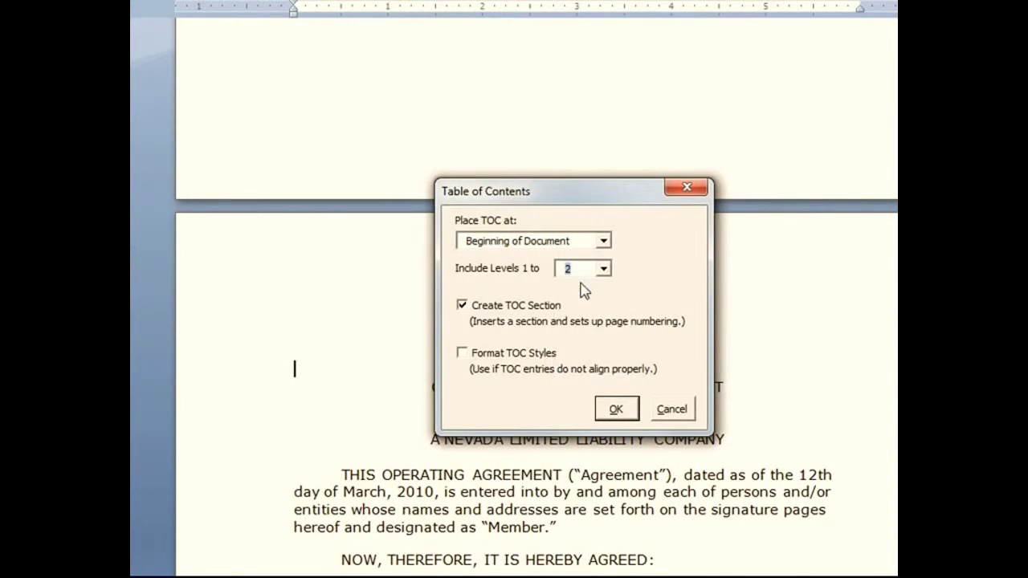
click(603, 241)
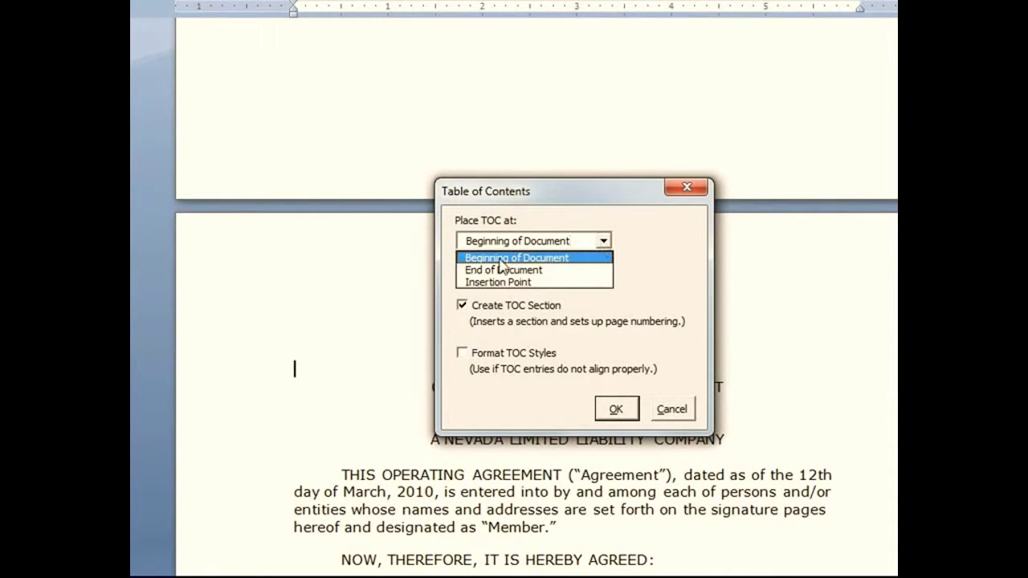
click(474, 282)
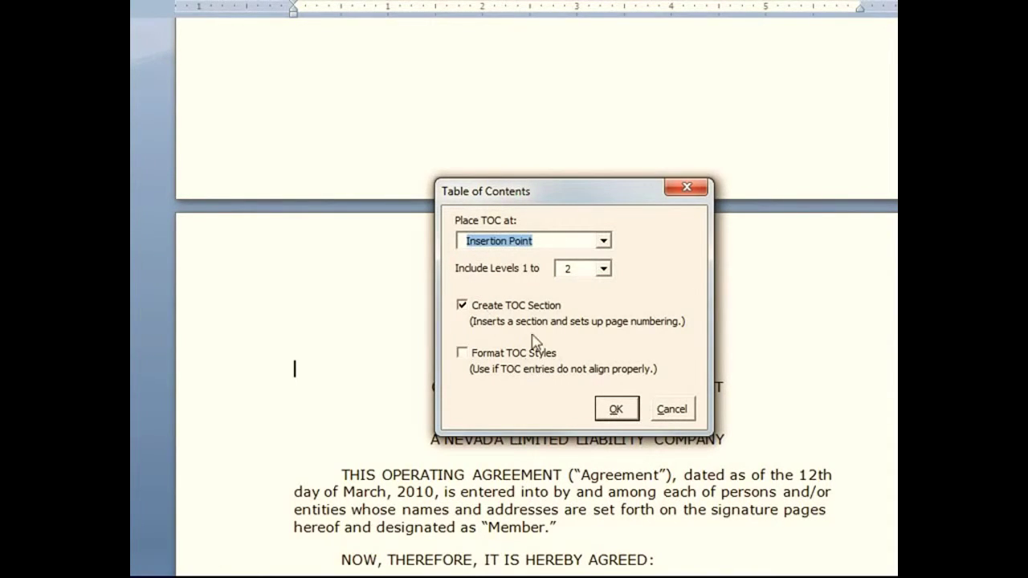
click(616, 409)
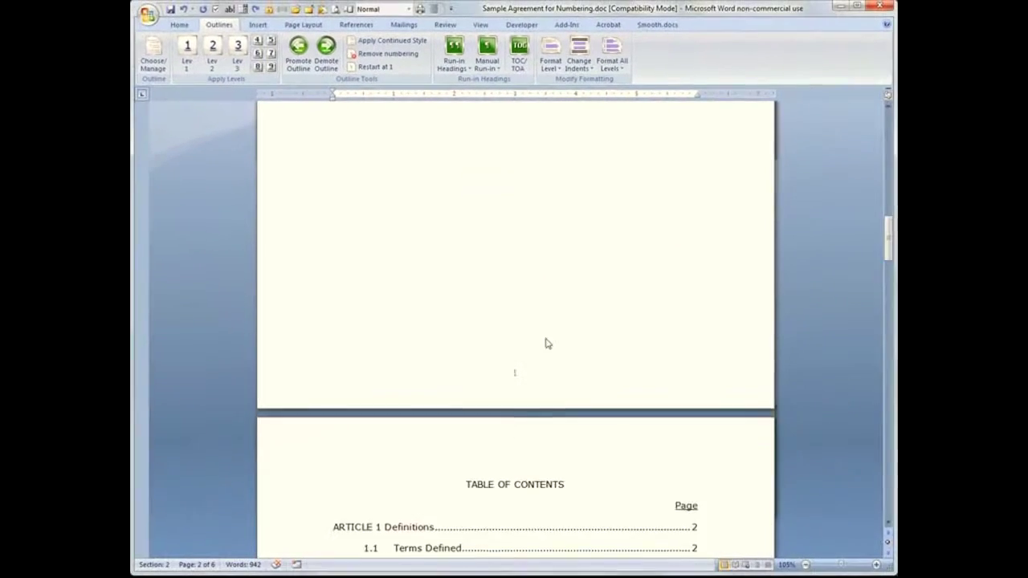
scroll(546, 338, down, 10)
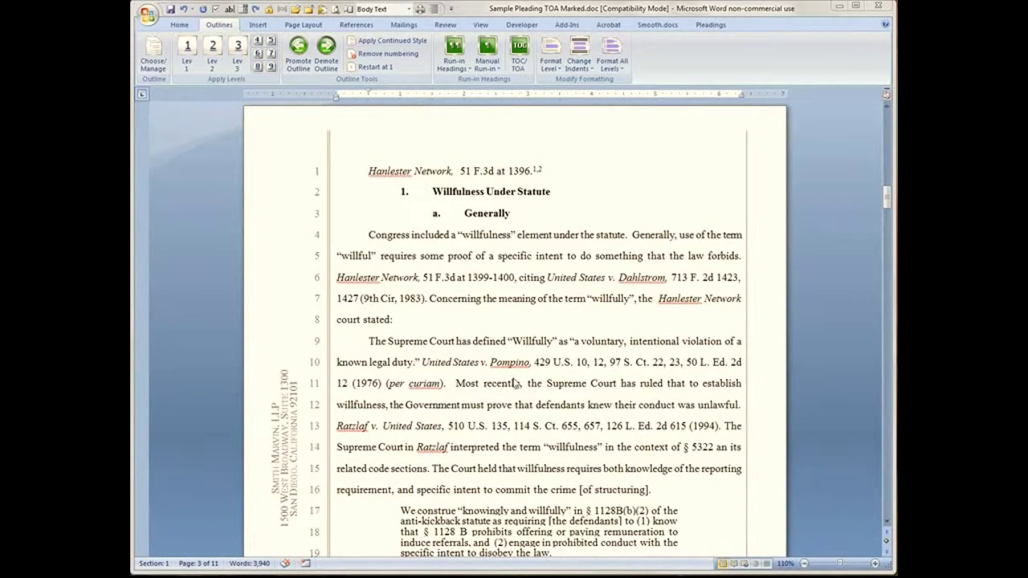
- Reveal the hidden TA field codes and inspect the Hanlester and Dahlstrom citation marks
click(488, 213)
click(499, 273)
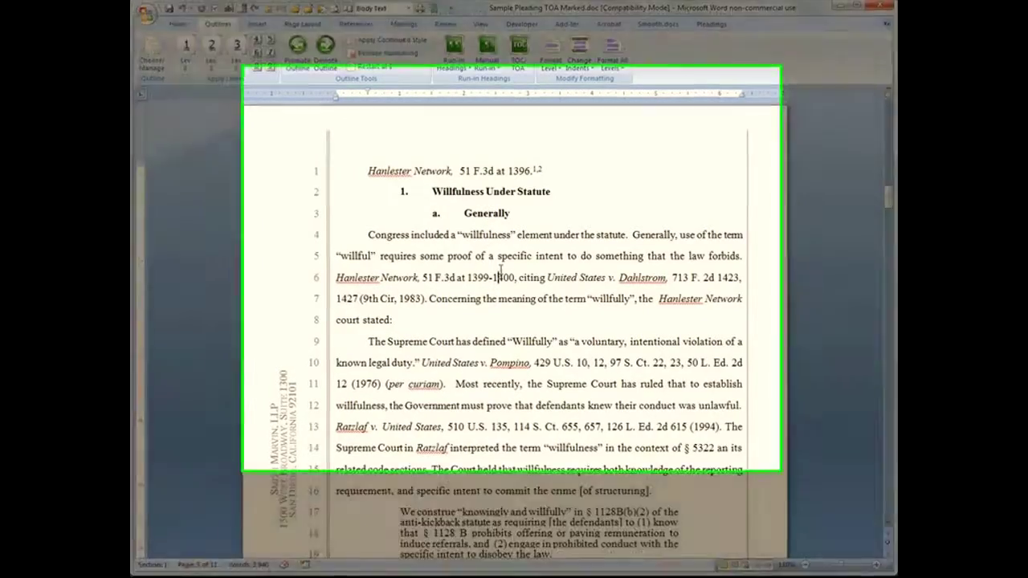
key(ctrl+shift+8)
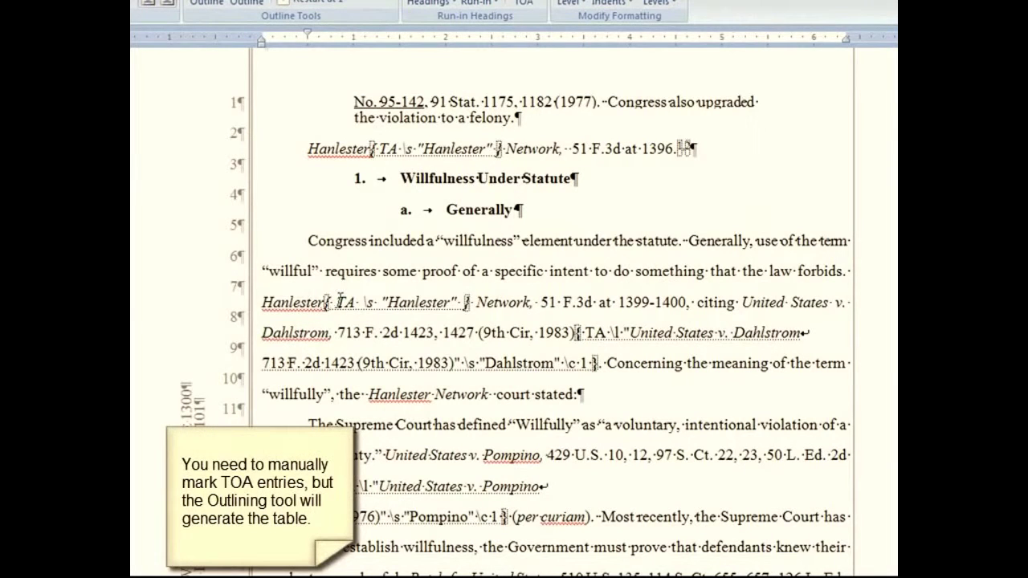
drag(325, 302, 428, 301)
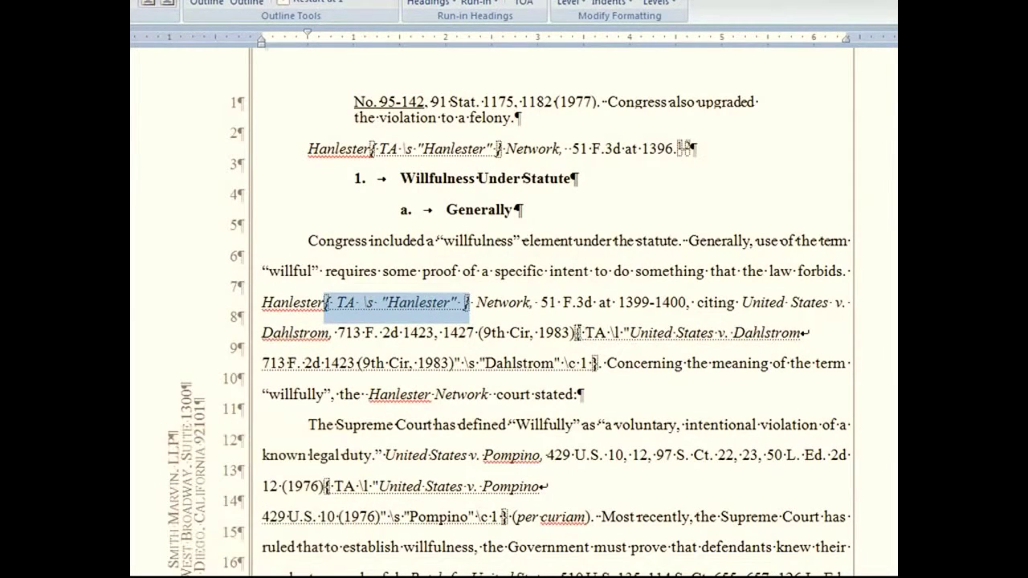
drag(577, 332, 598, 361)
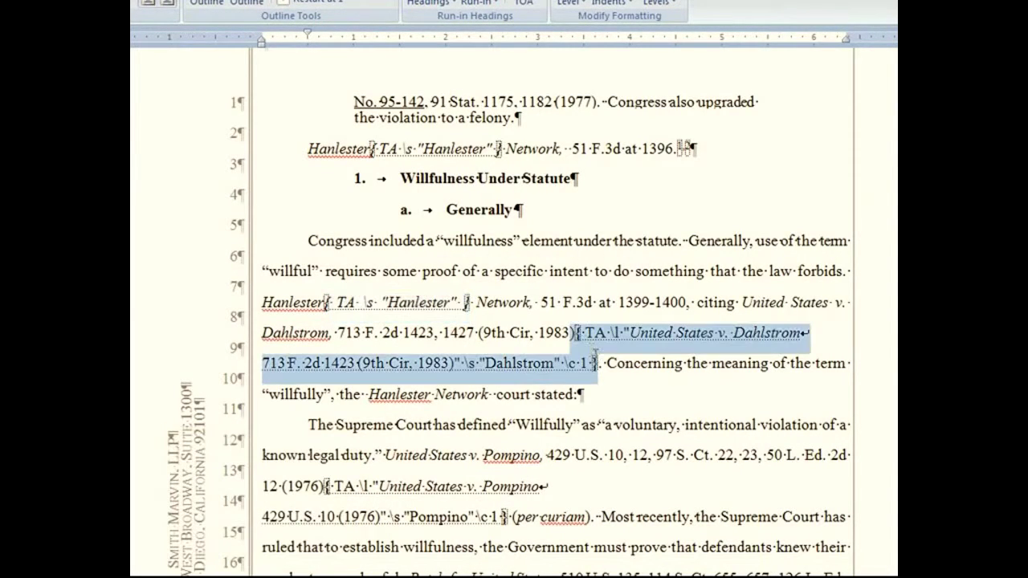
click(573, 257)
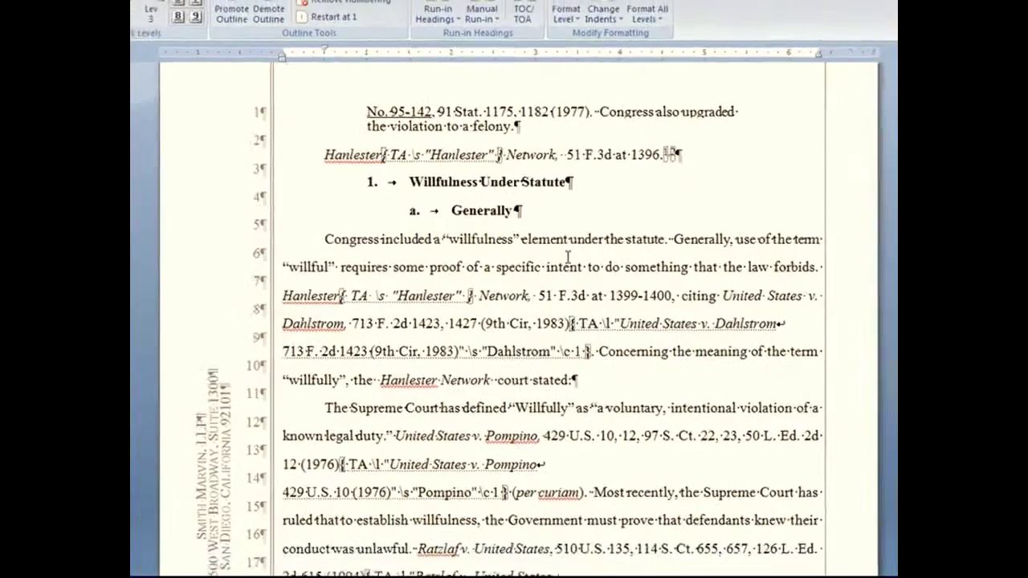
- Hide the field codes again and place the cursor on the empty line below the caption
key(ctrl+shift+8)
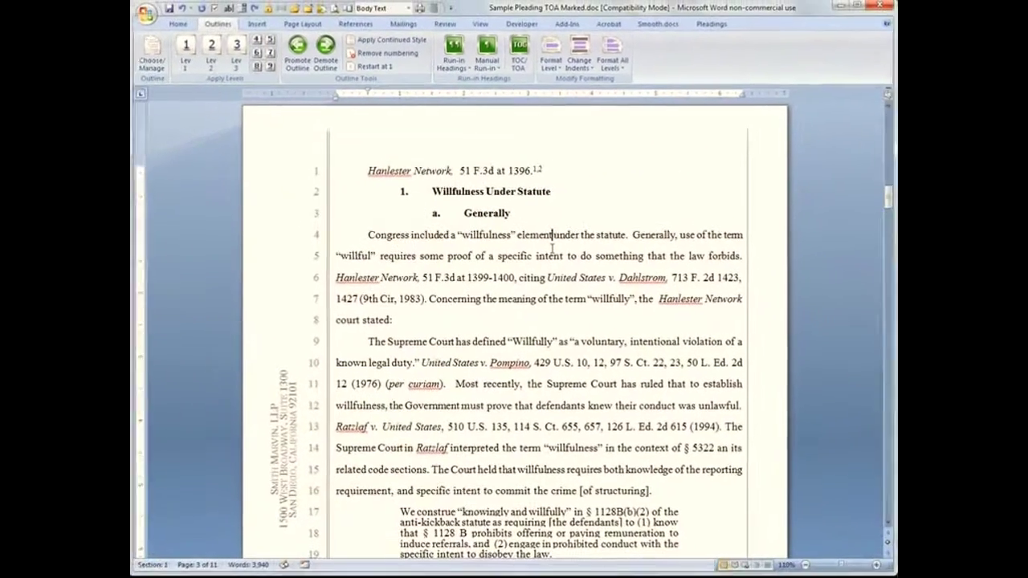
key(ctrl+Home)
click(339, 371)
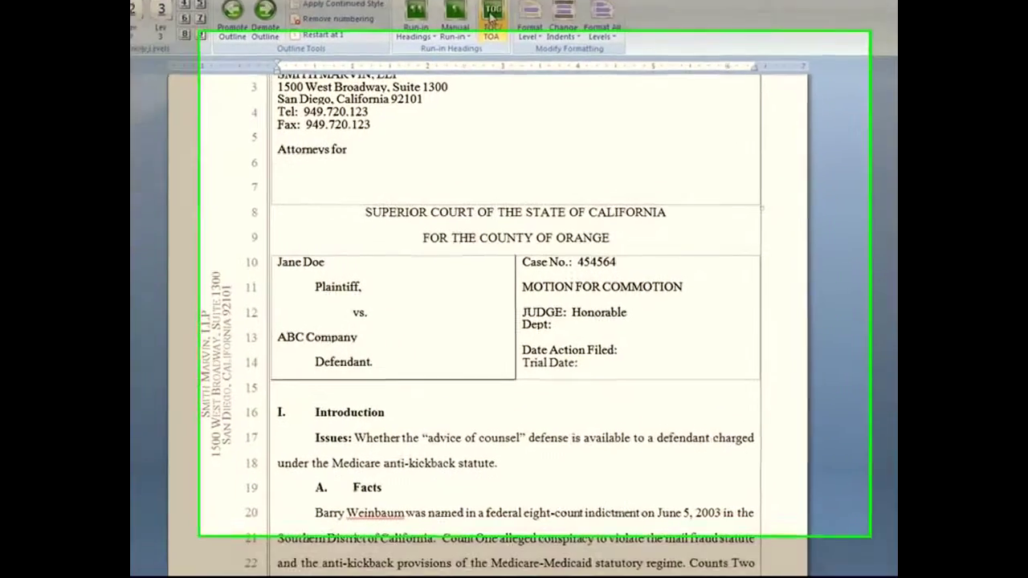
- Insert both a table of contents and a table of authorities into the pleading and review them
click(491, 14)
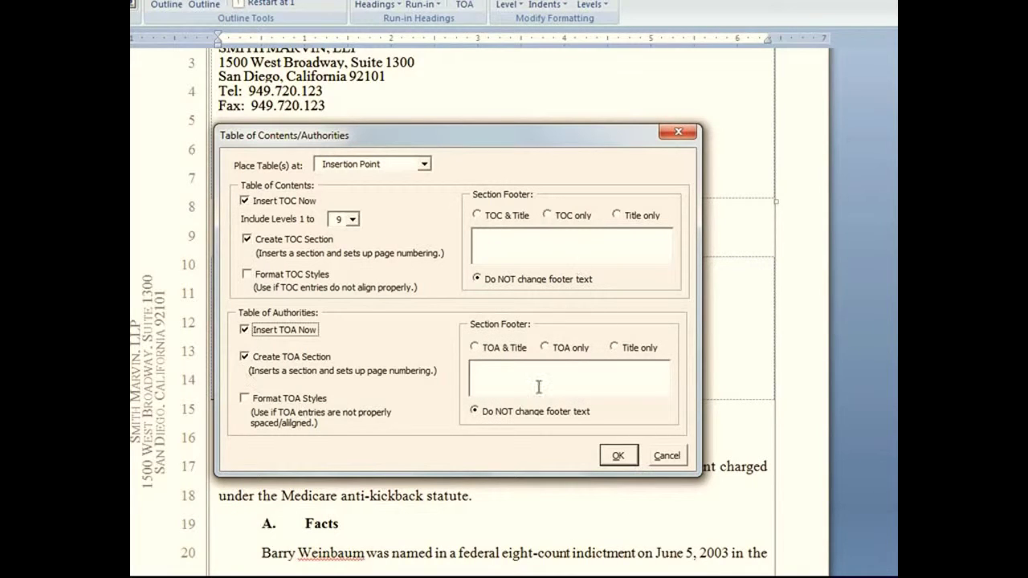
click(617, 457)
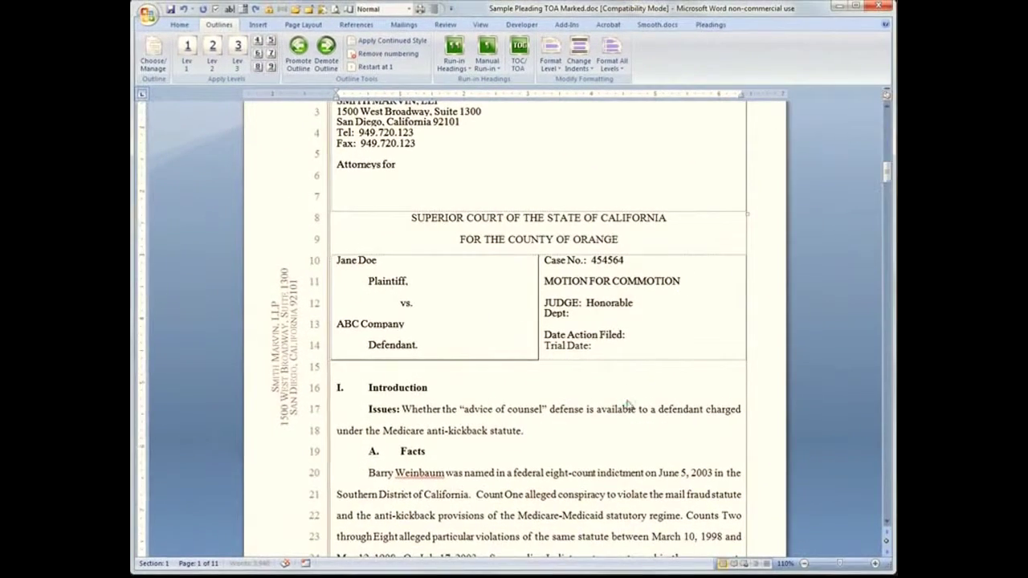
scroll(628, 400, down, 1)
scroll(628, 400, up, 7)
scroll(602, 347, down, 5)
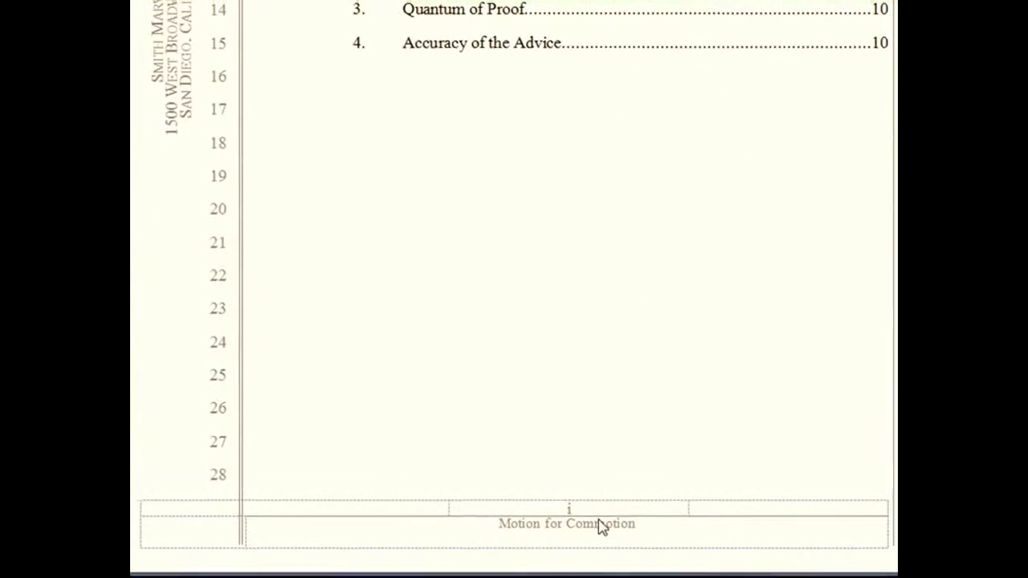
scroll(602, 526, down, 5)
scroll(558, 477, down, 8)
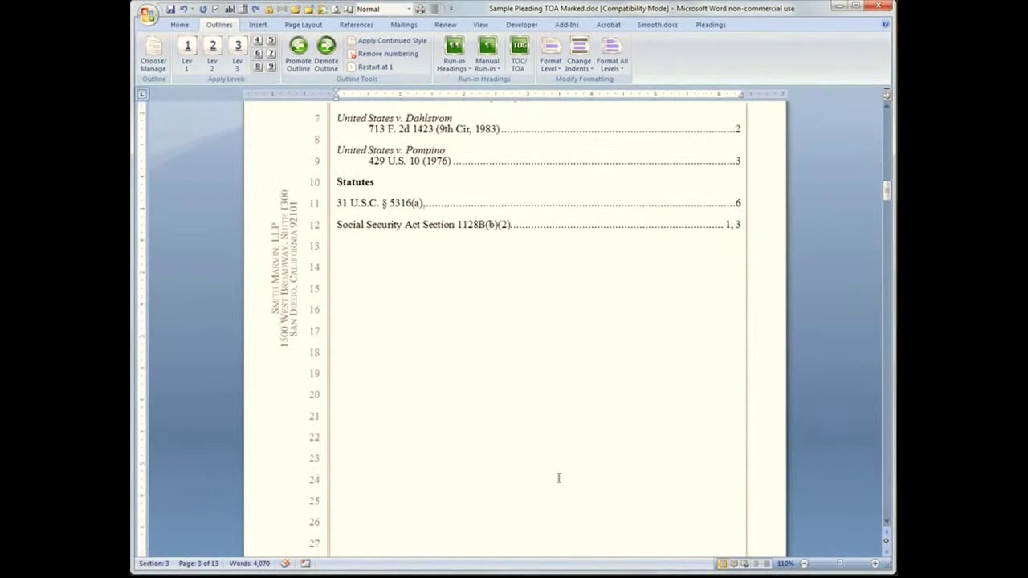
scroll(543, 398, up, 10)
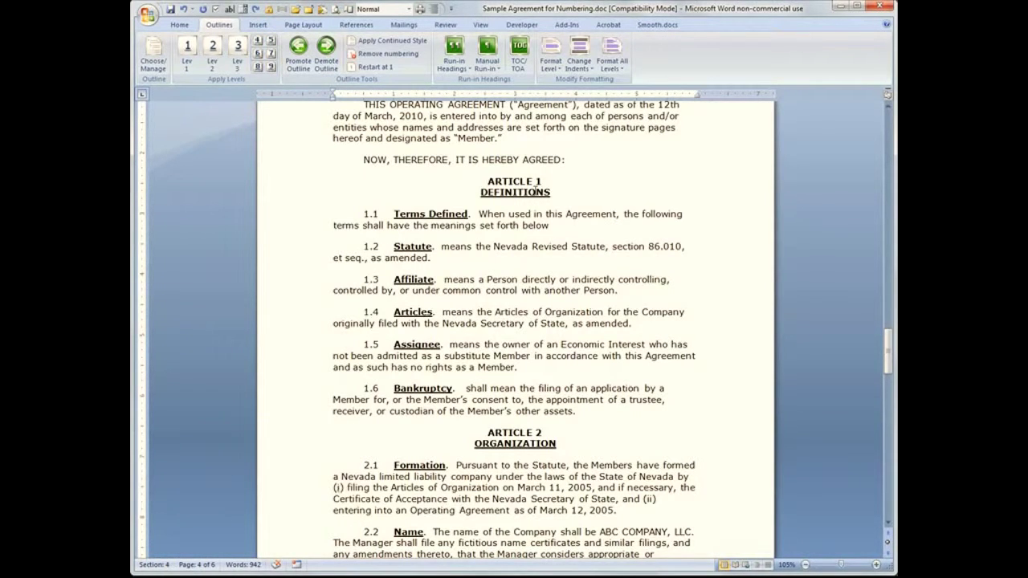
- Switch the agreement to the Legal (1) outline and reformat all numbered paragraphs, then check paragraph 1.1
click(530, 225)
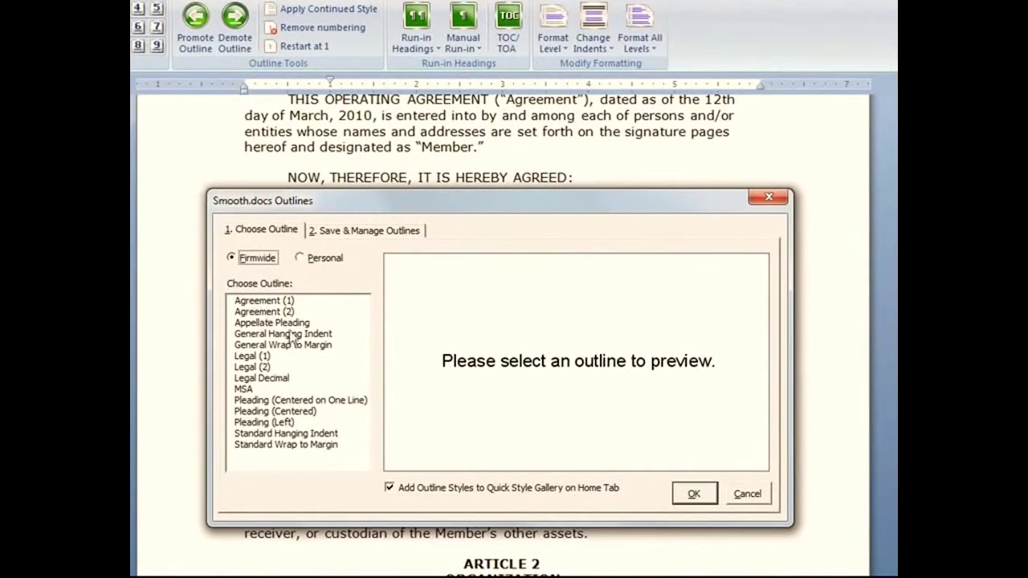
click(278, 296)
click(277, 306)
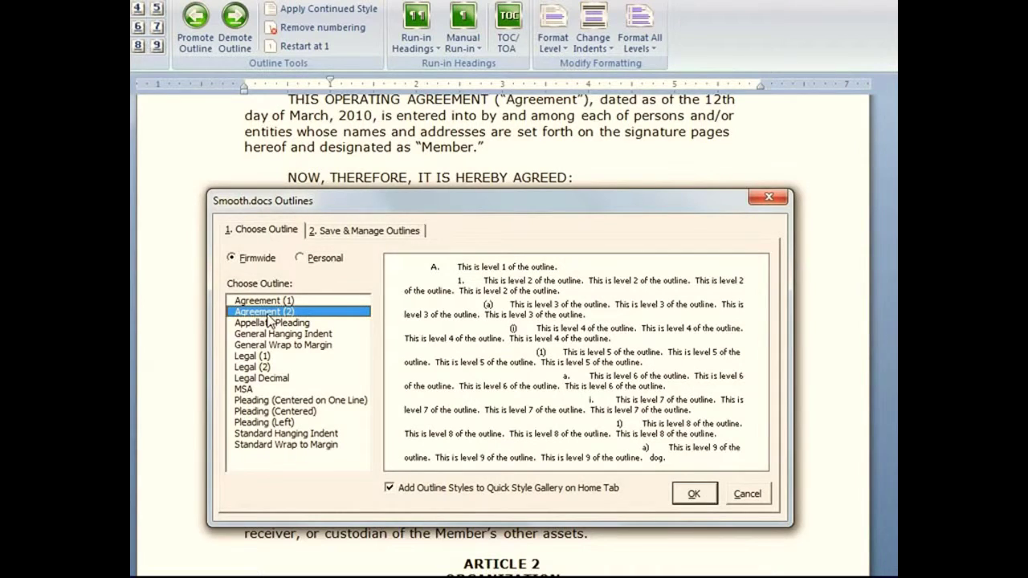
click(248, 356)
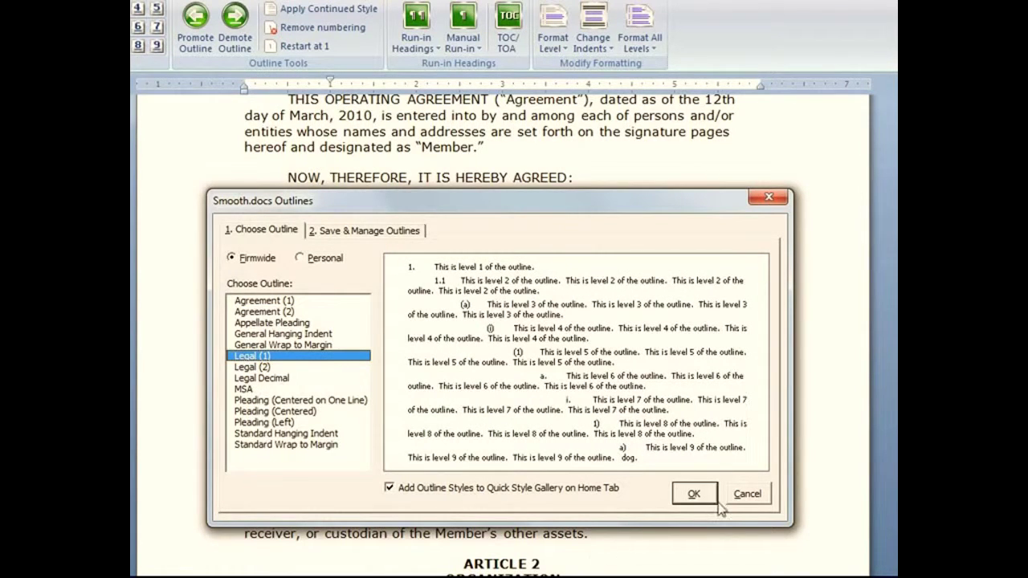
click(694, 494)
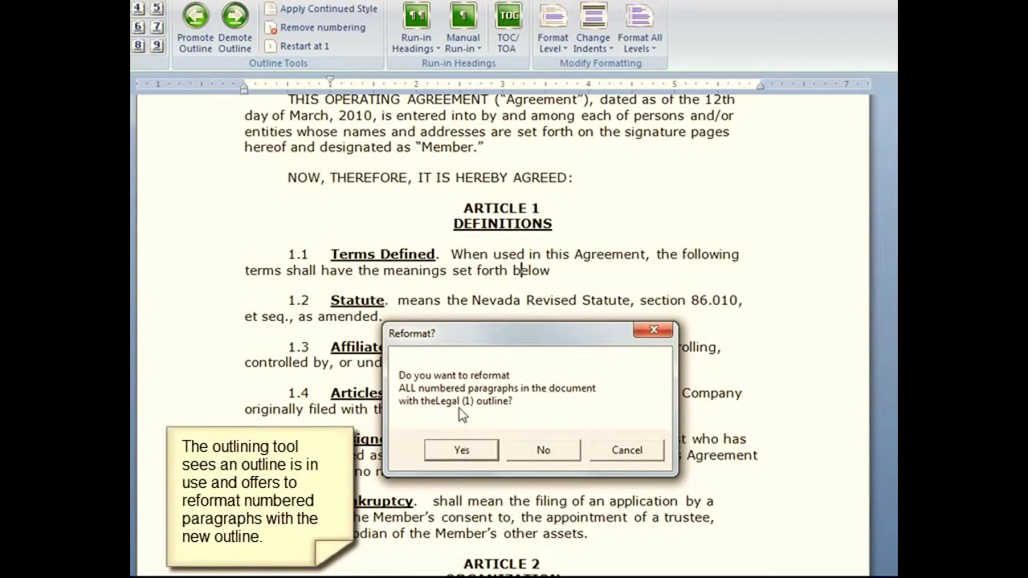
click(461, 450)
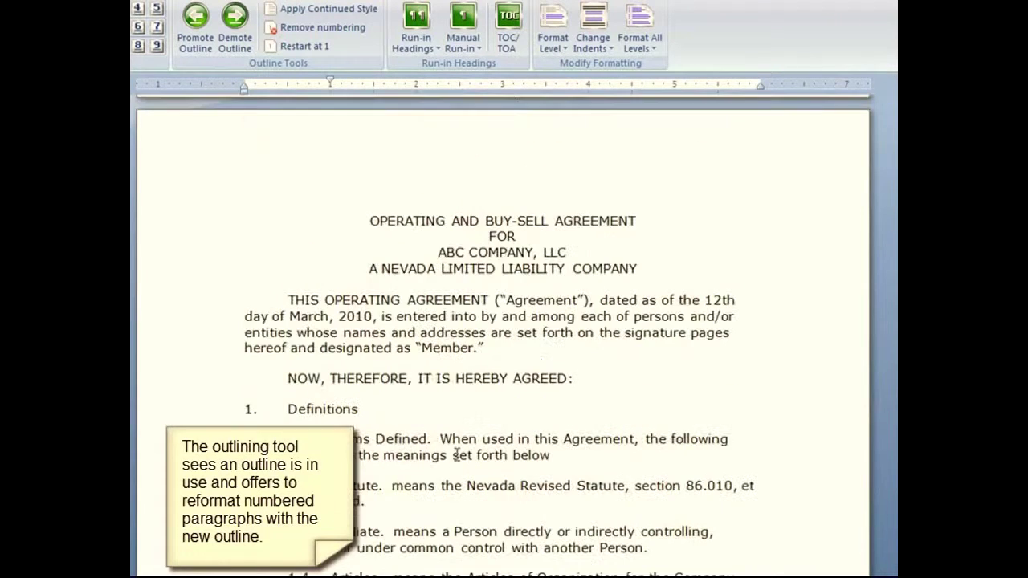
scroll(455, 455, down, 5)
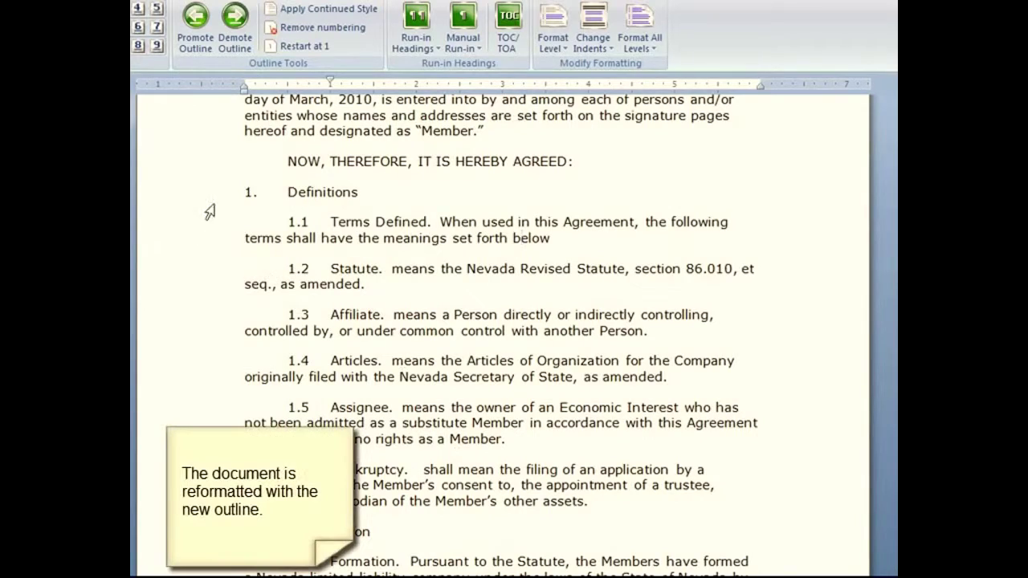
click(298, 193)
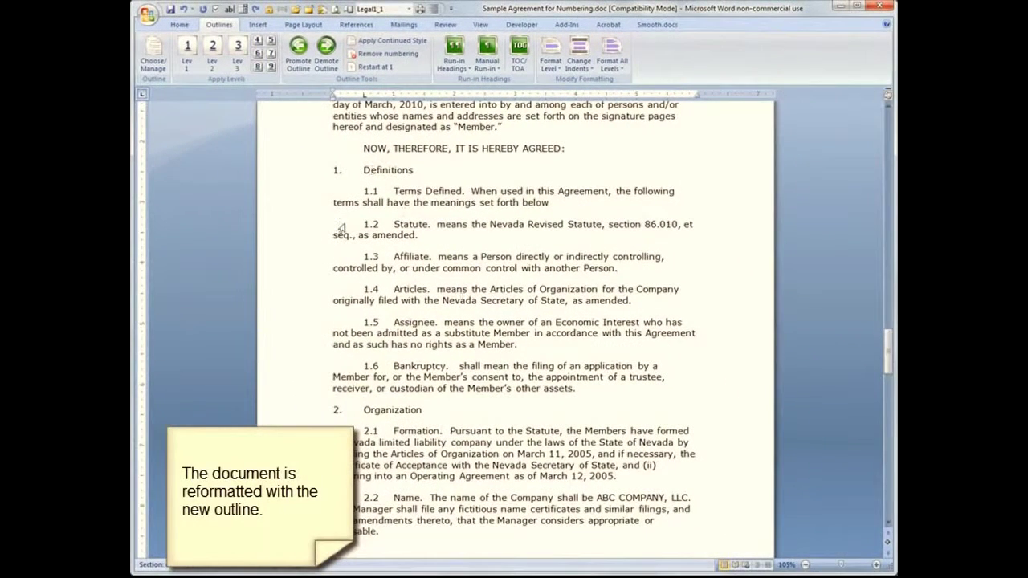
click(304, 206)
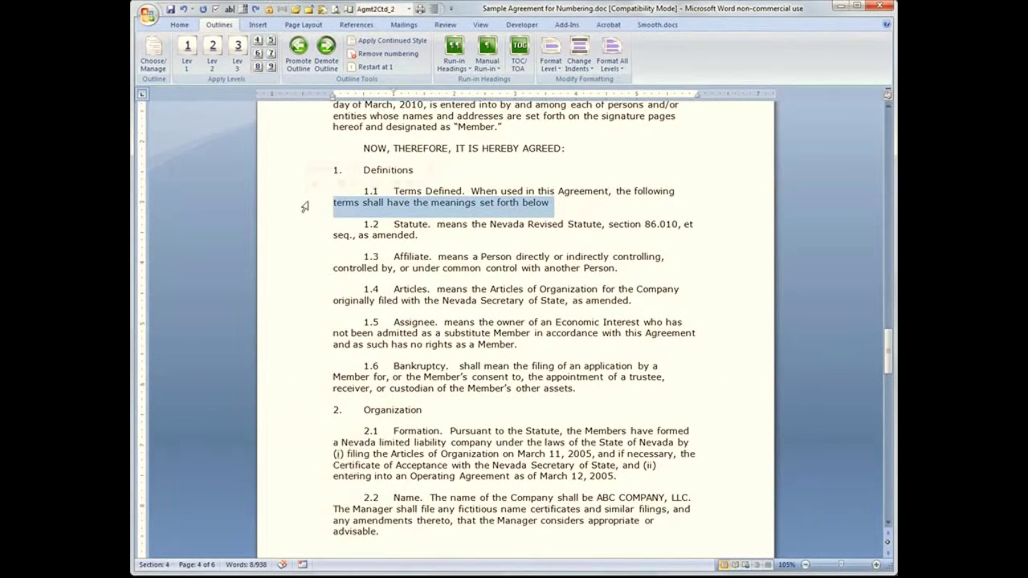